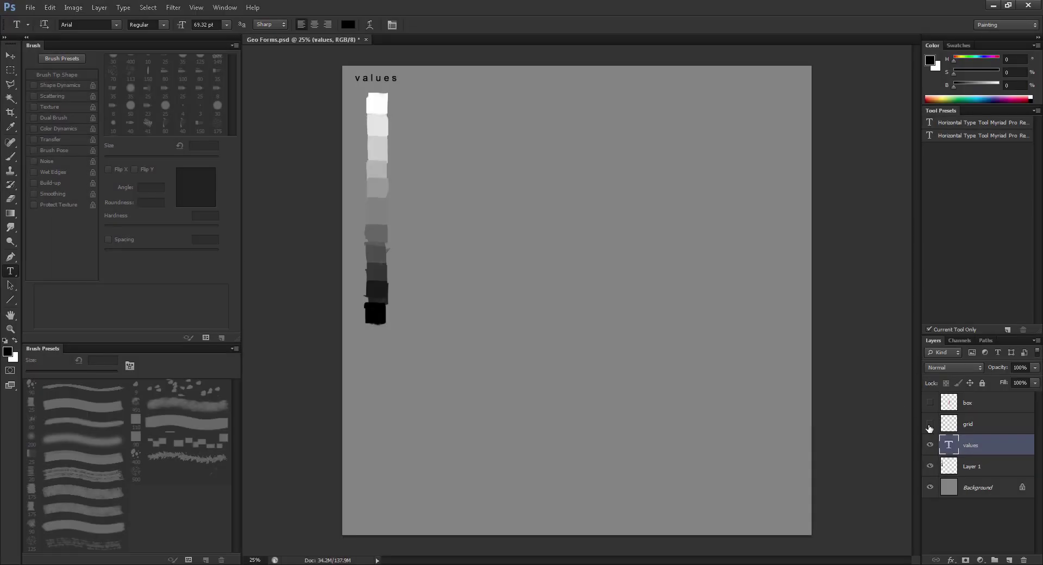
Step: Turn on the grid and box layers to show the perspective grid and red wireframe cube
click(929, 424)
click(926, 411)
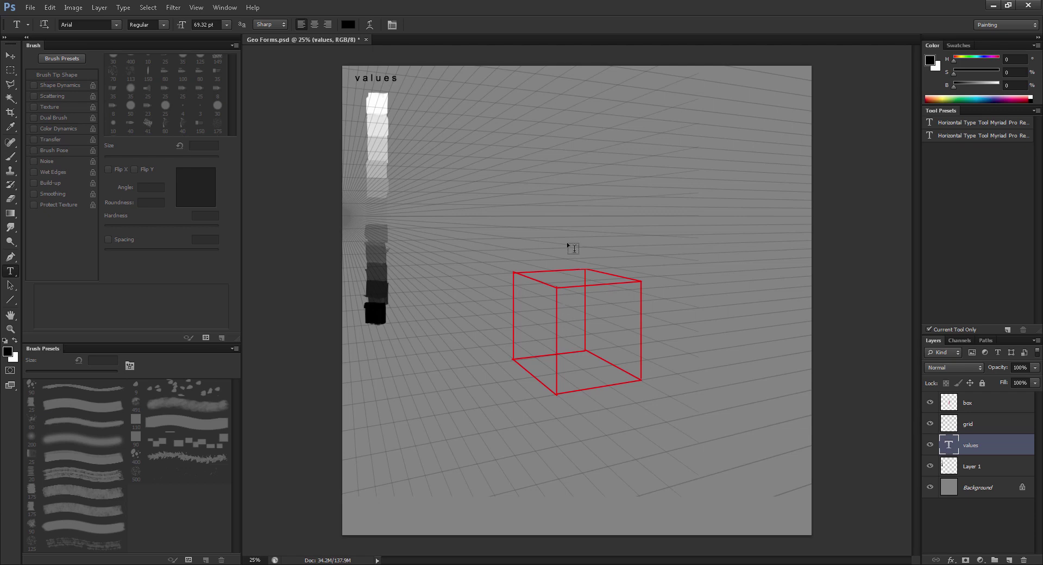
Step: Zoom in to 50% and pan so the red wireframe cube fills the centre of the window
key(z)
click(534, 299)
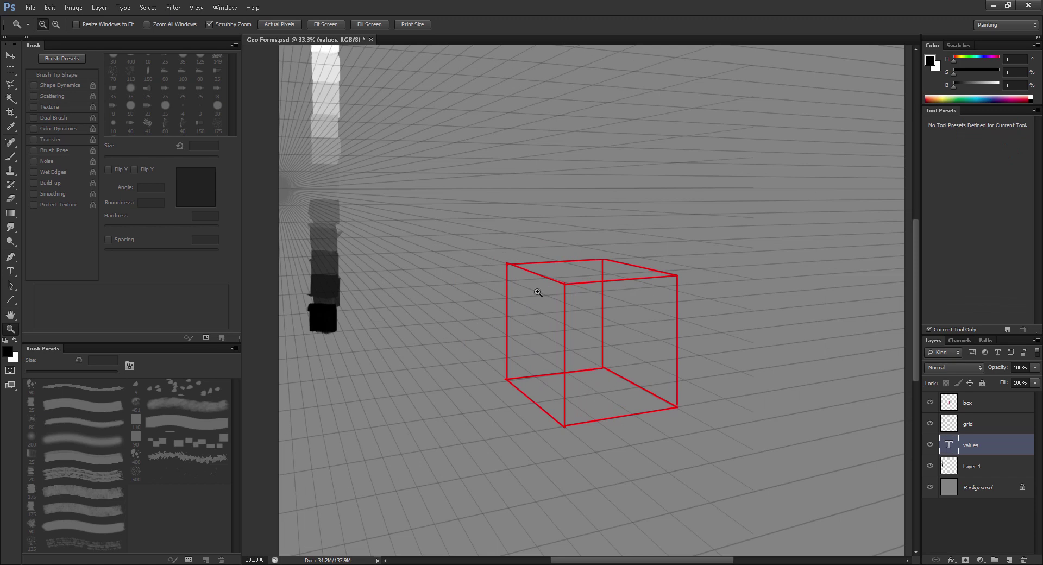
click(539, 297)
drag(548, 326, 541, 256)
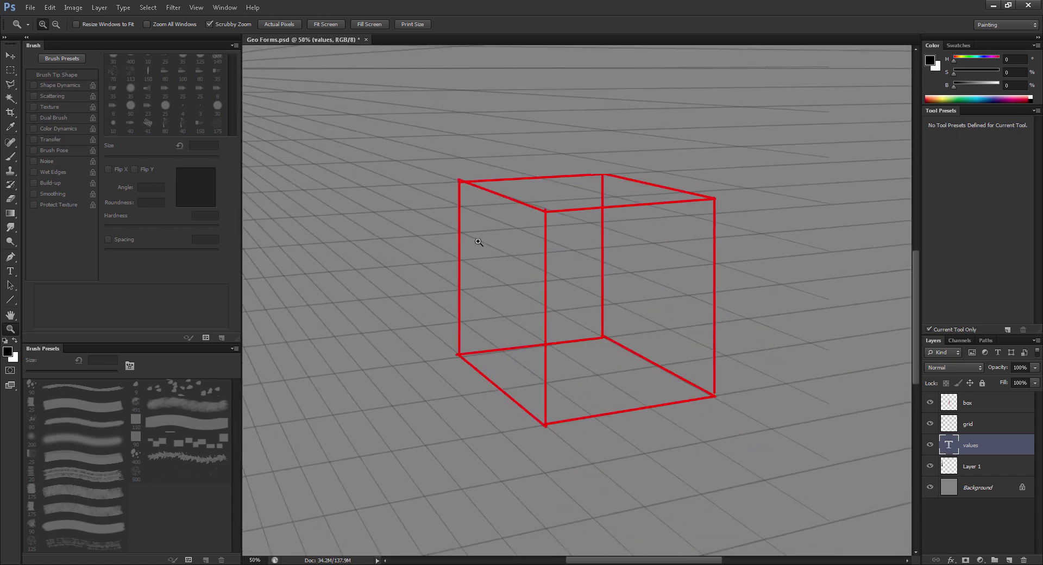
drag(486, 270, 459, 259)
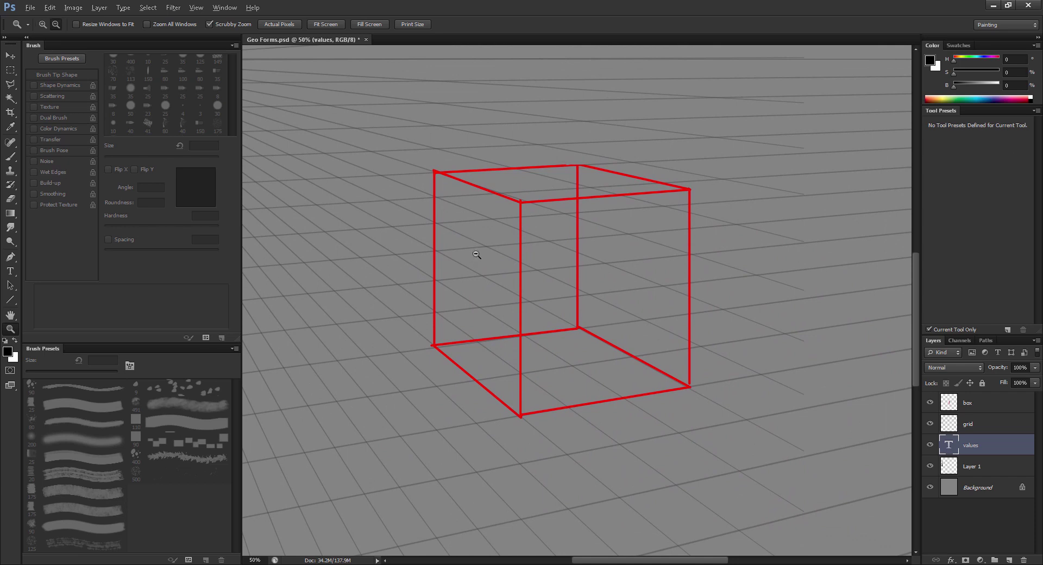
alt+click(472, 256)
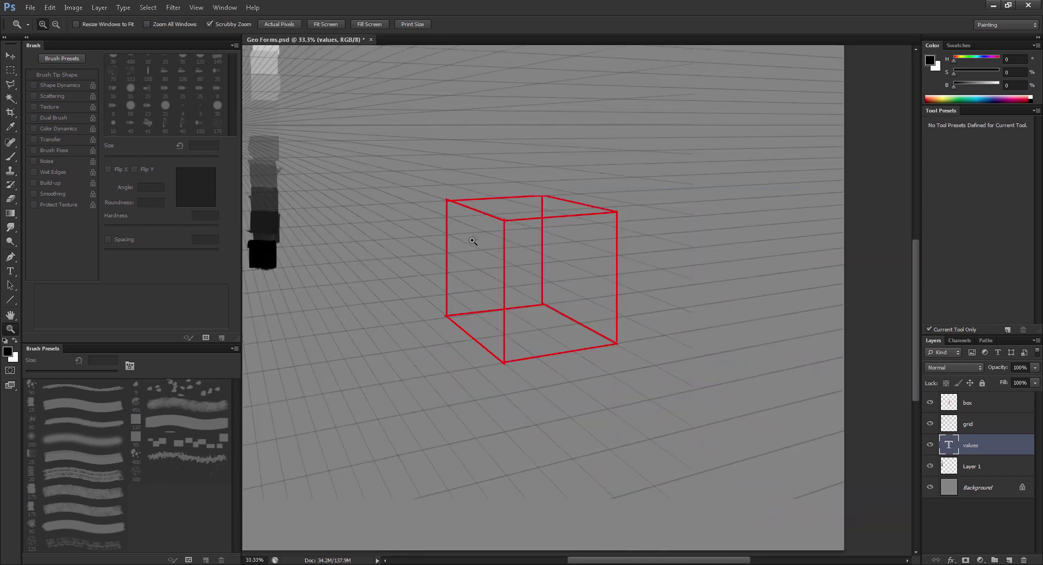
drag(473, 241, 472, 281)
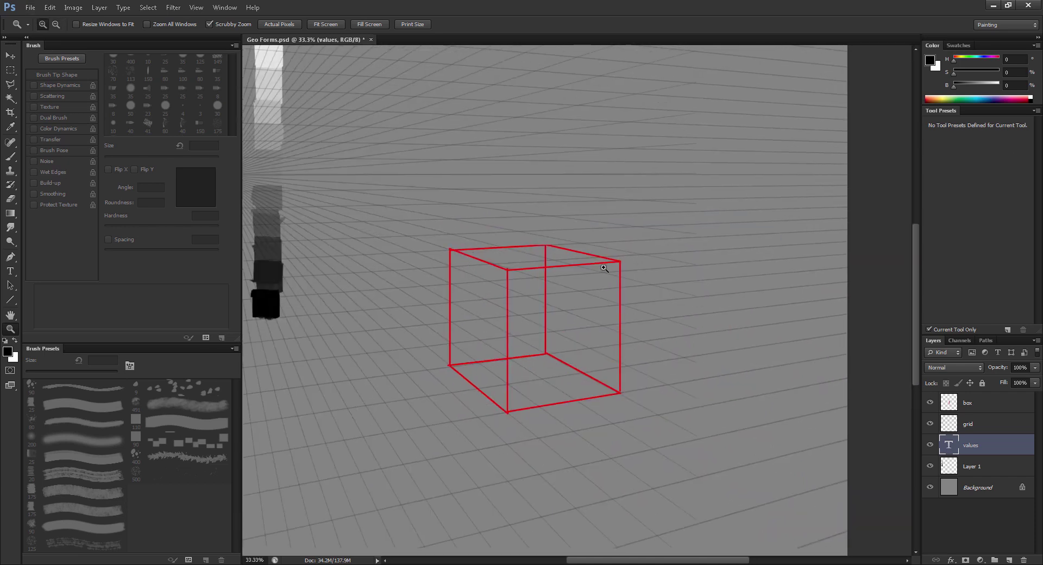
click(467, 281)
drag(473, 298, 450, 291)
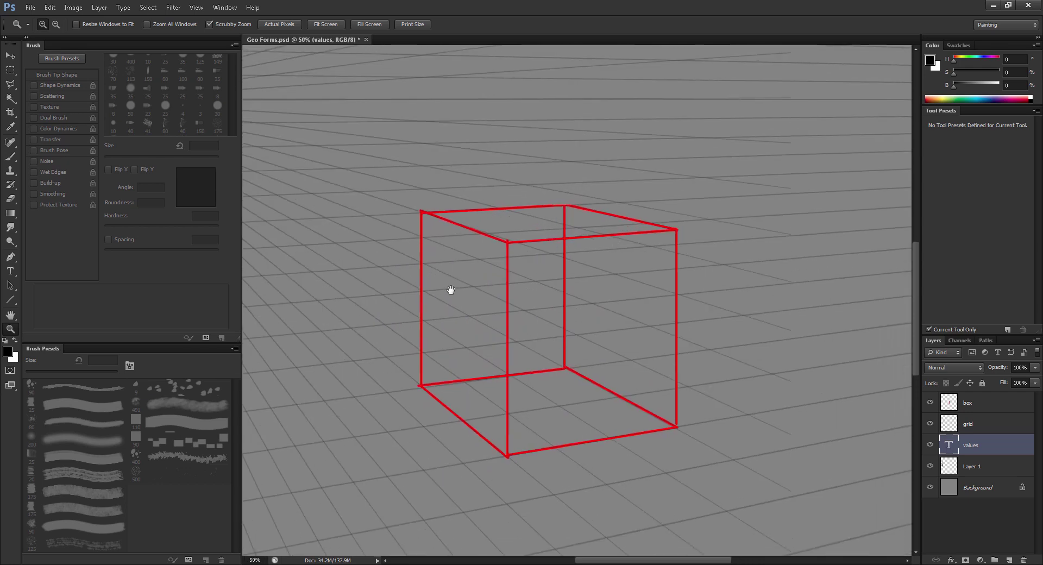
Step: Select the cube's outline with the Polygonal Lasso, anchoring at each outer corner and closing at the start
click(12, 91)
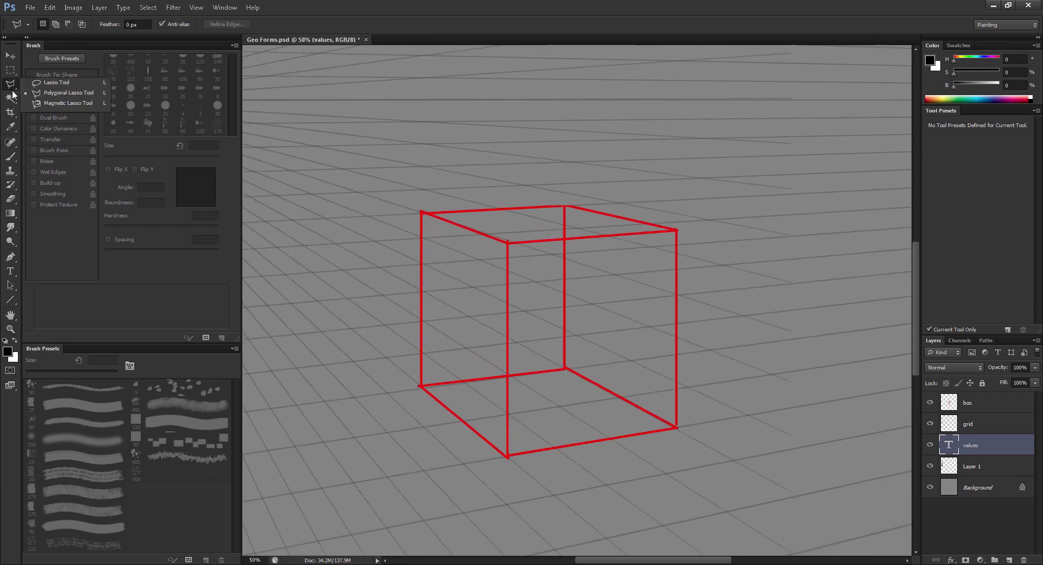
click(76, 94)
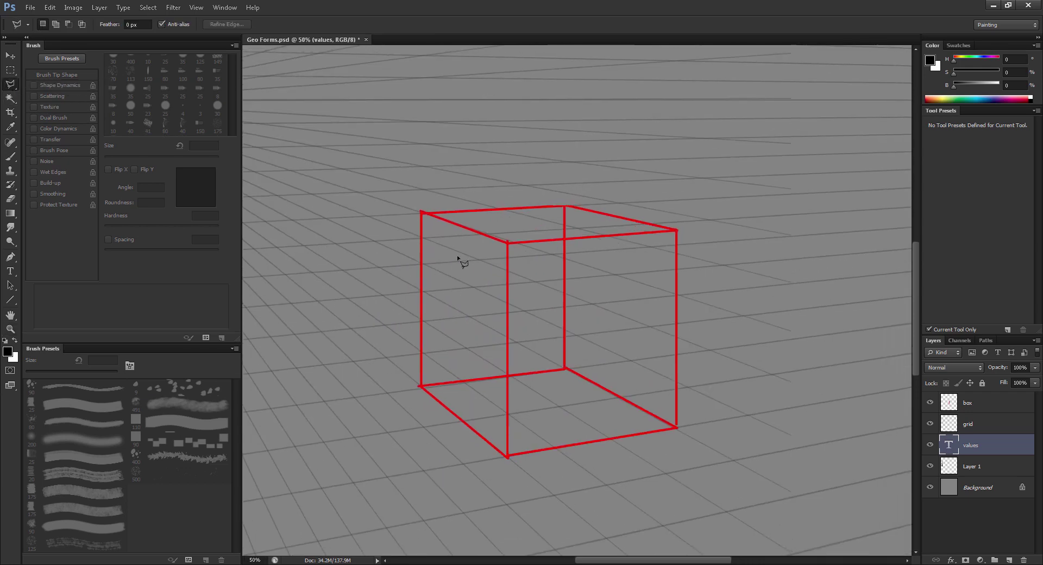
click(421, 212)
click(420, 387)
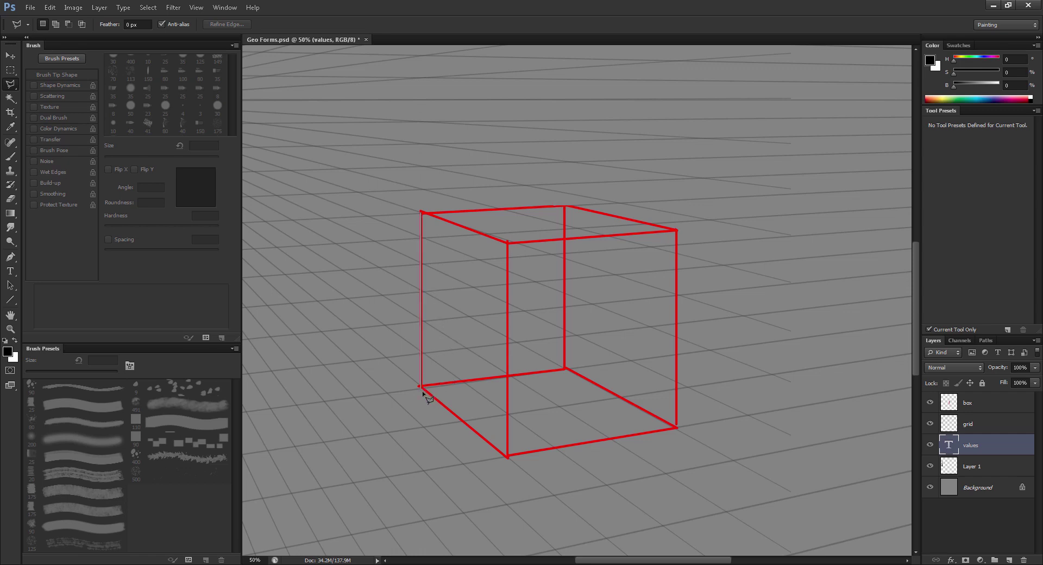
click(508, 457)
click(508, 457)
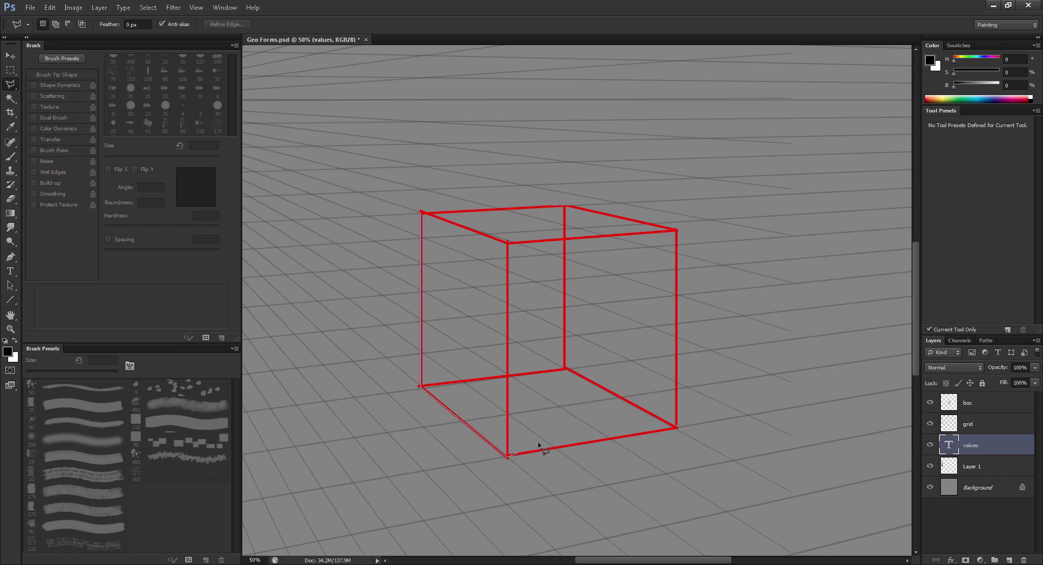
click(677, 428)
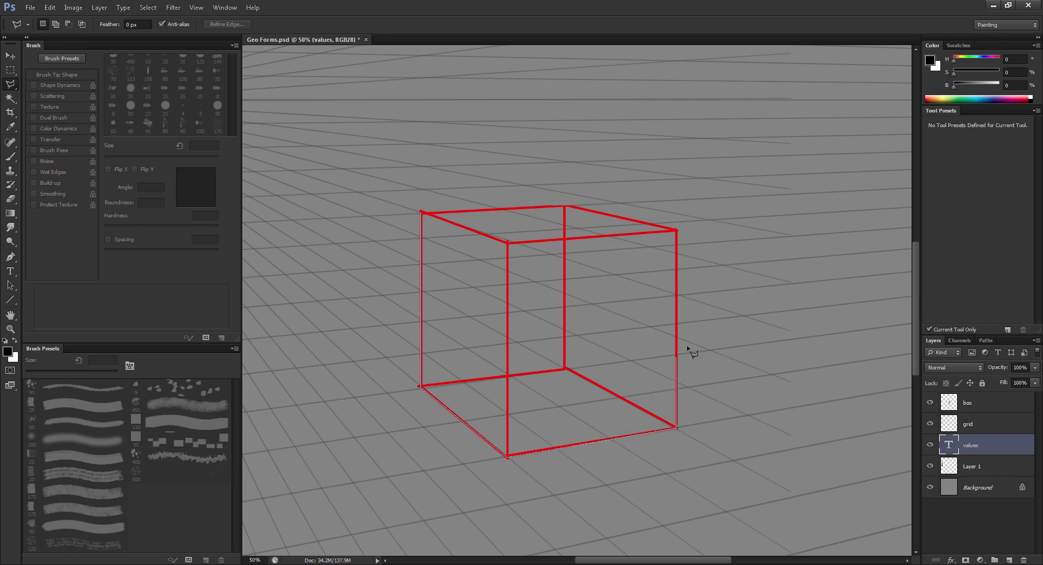
click(677, 230)
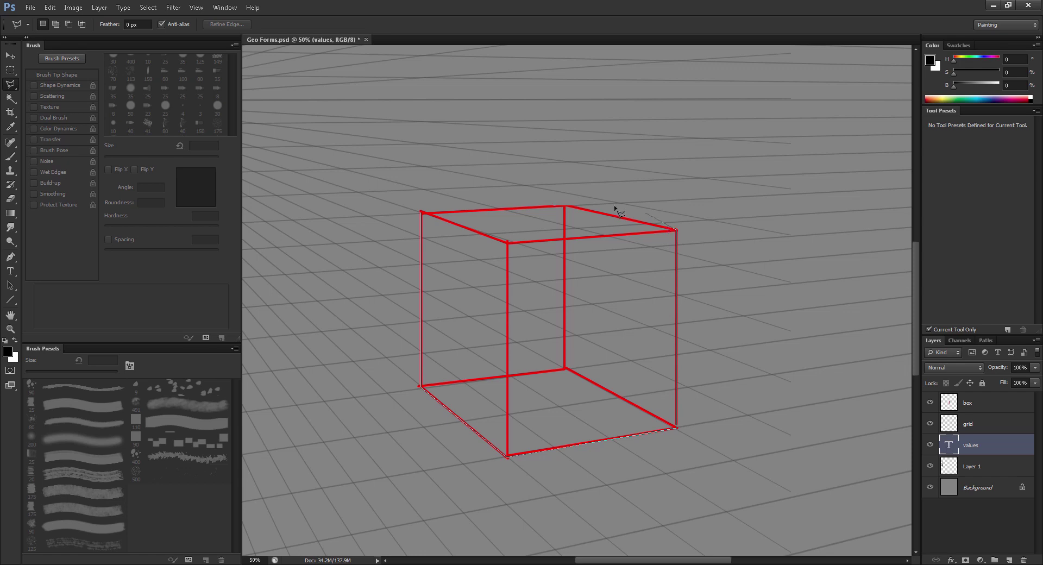
click(565, 206)
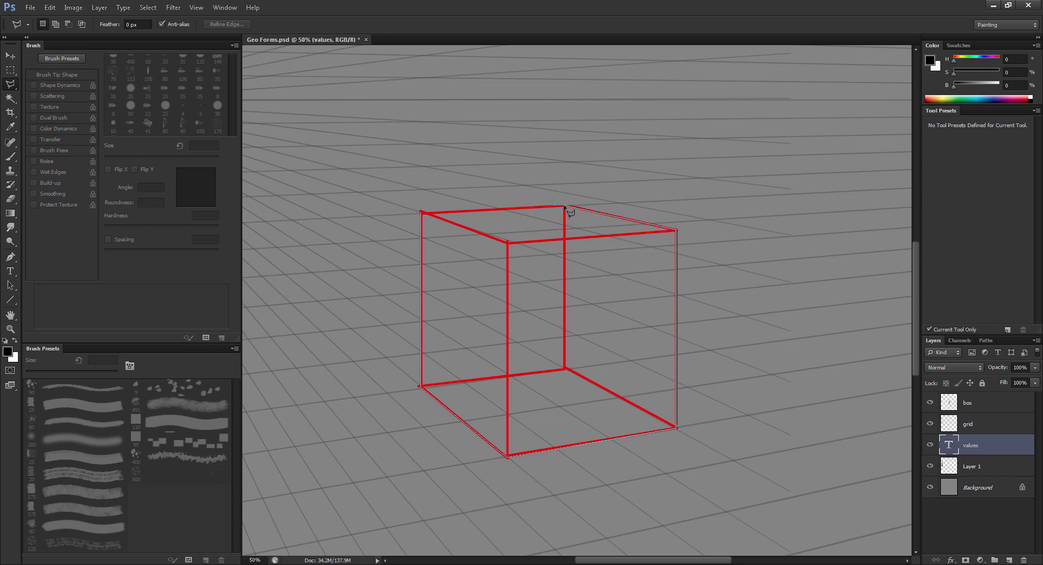
click(421, 212)
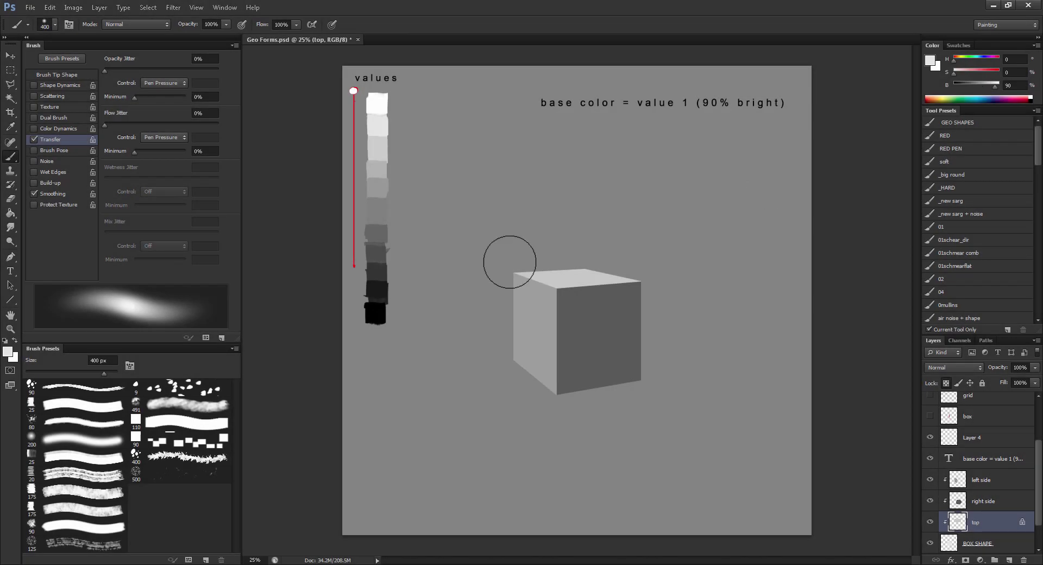
Step: Lighten the cube's top face, then draw a thin black line up-right from its top corner on Layer 4
drag(582, 253, 555, 236)
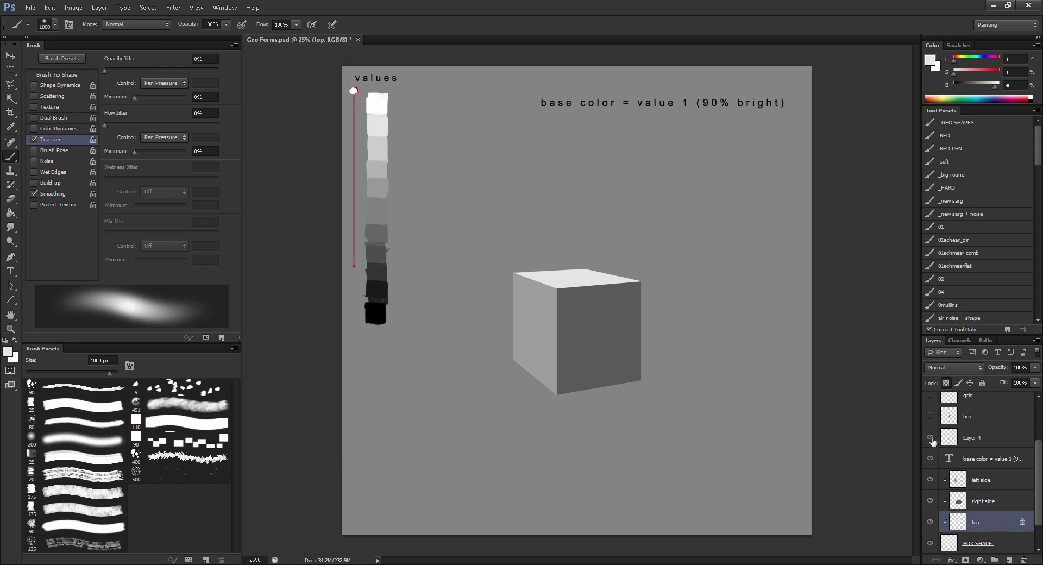
click(949, 438)
right_click(592, 248)
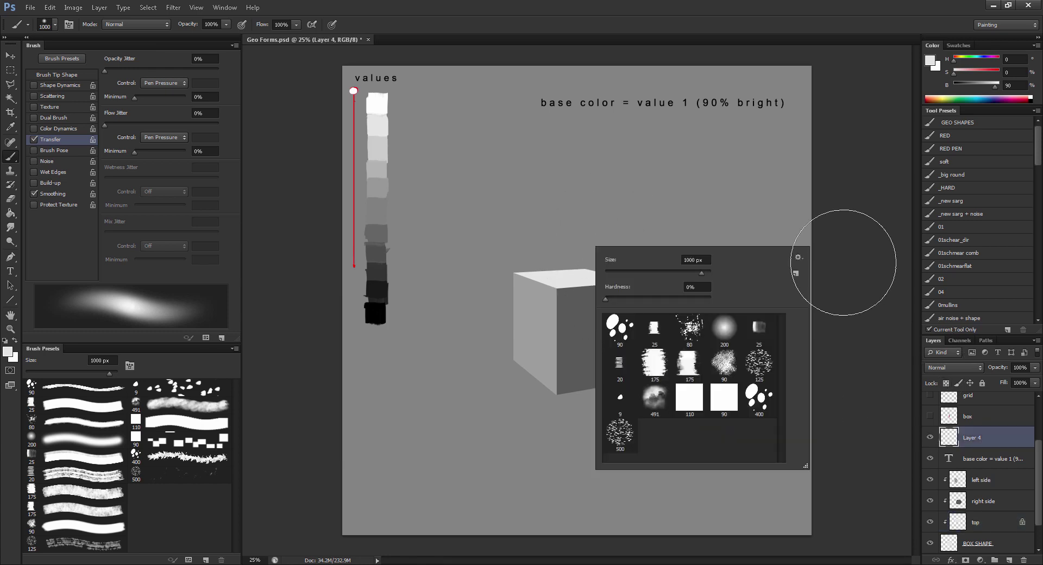
click(965, 149)
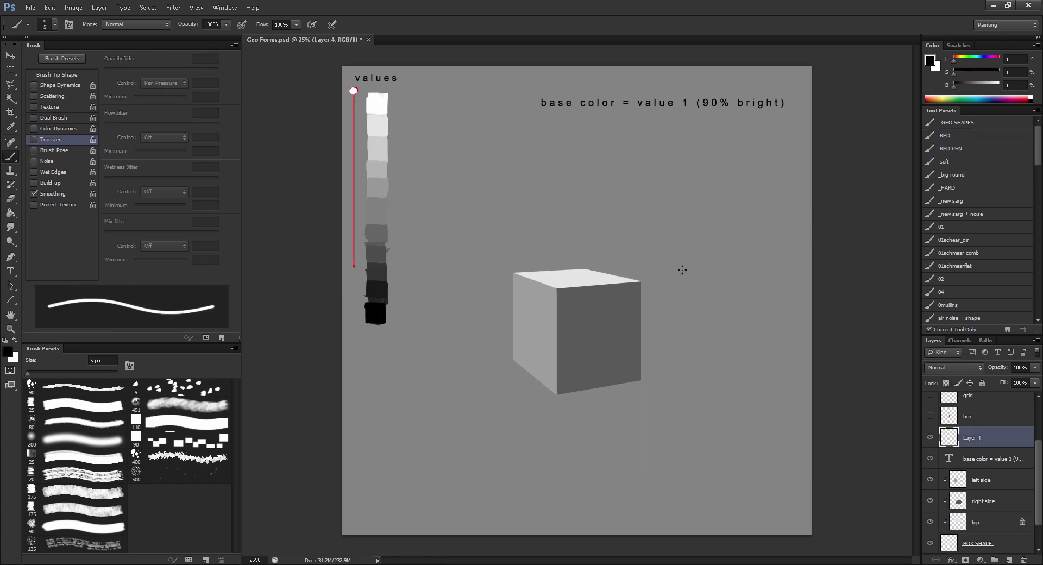
drag(628, 270, 697, 208)
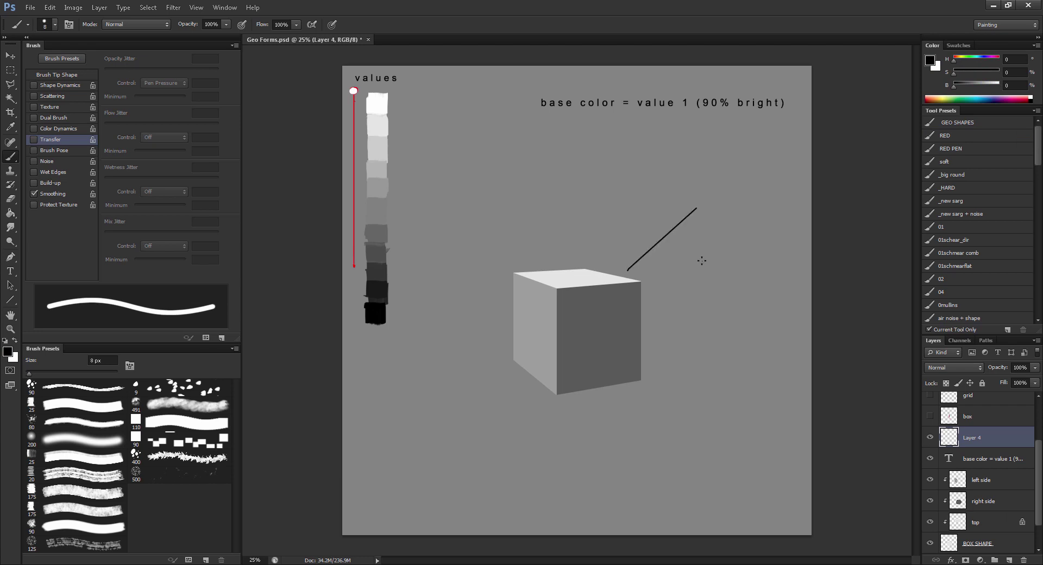
Step: Add a 'value 1' text label at the end of the leader line
key(t)
click(708, 205)
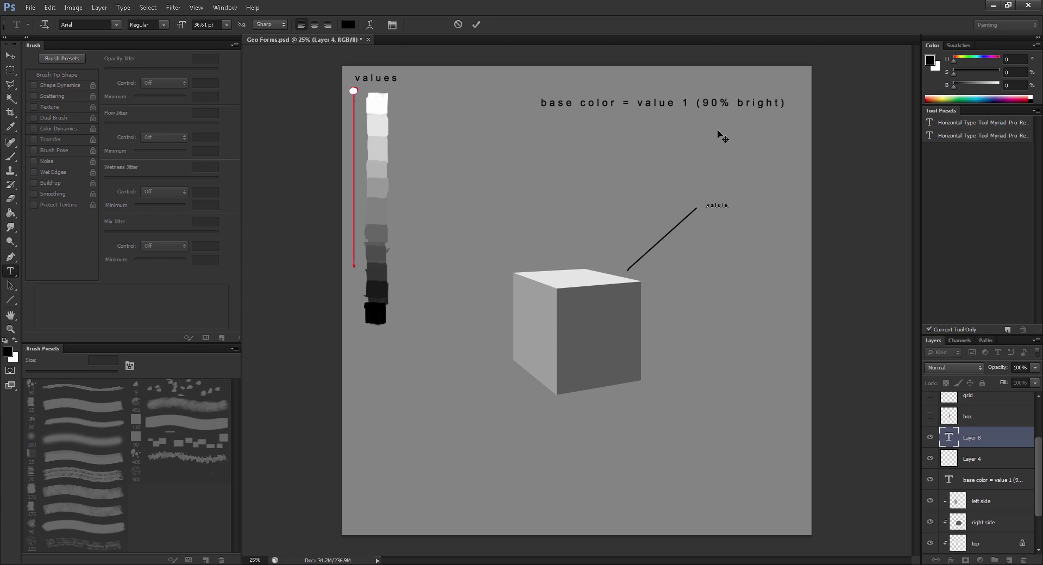
text(value 1)
key(ctrl+Return)
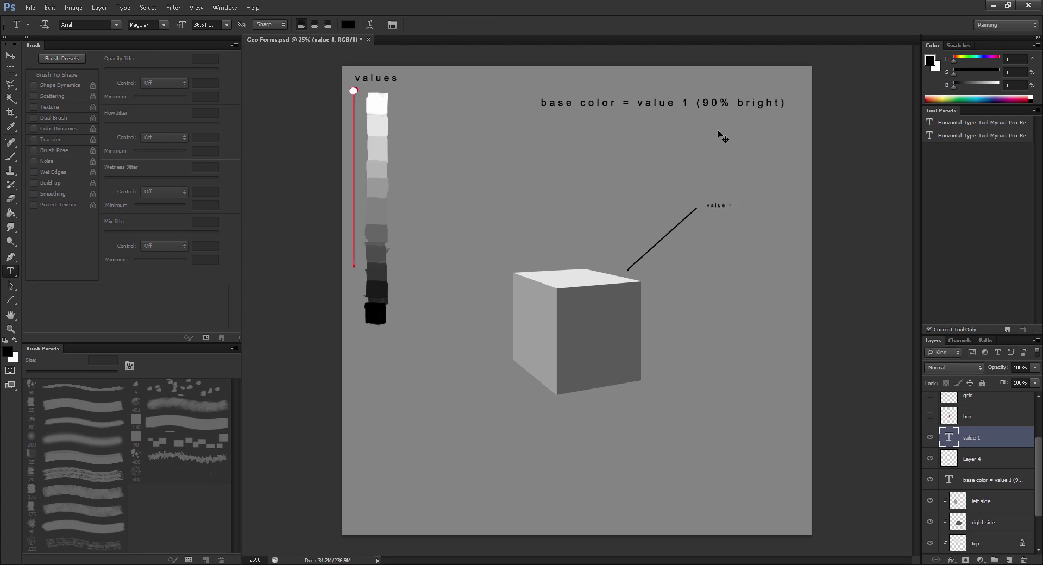
Step: Set the label's font size to 75 pt in the options bar
click(214, 26)
key(Return)
key(Return)
text(50)
key(Return)
click(204, 24)
key(BackSpace)
key(Return)
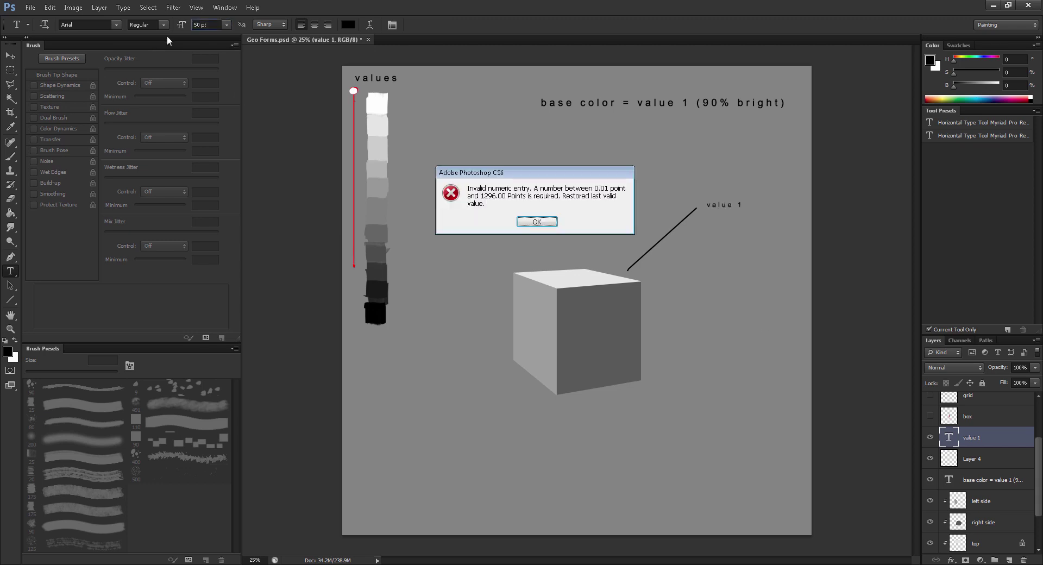
key(Return)
text(75)
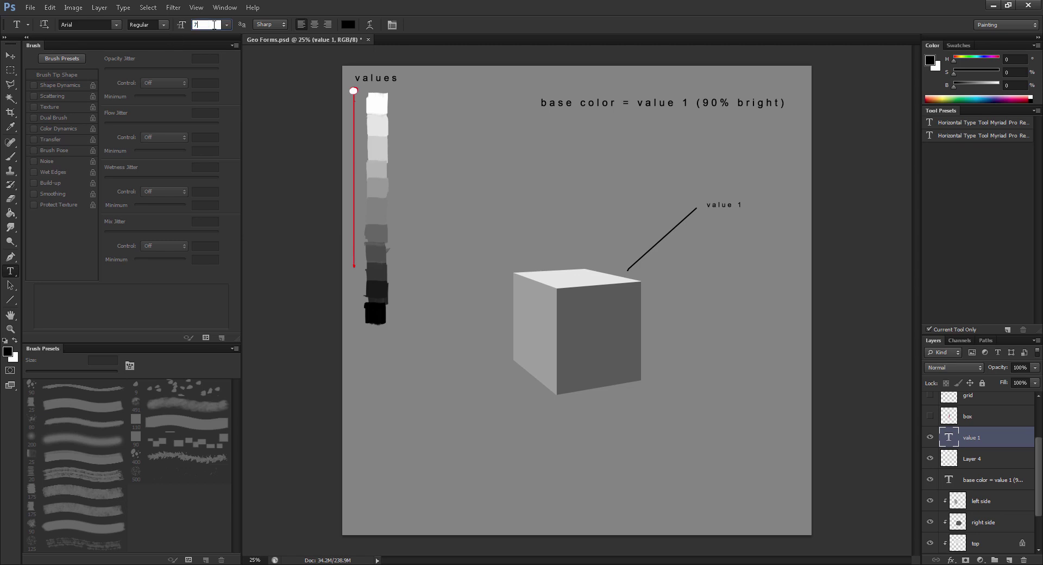
key(Return)
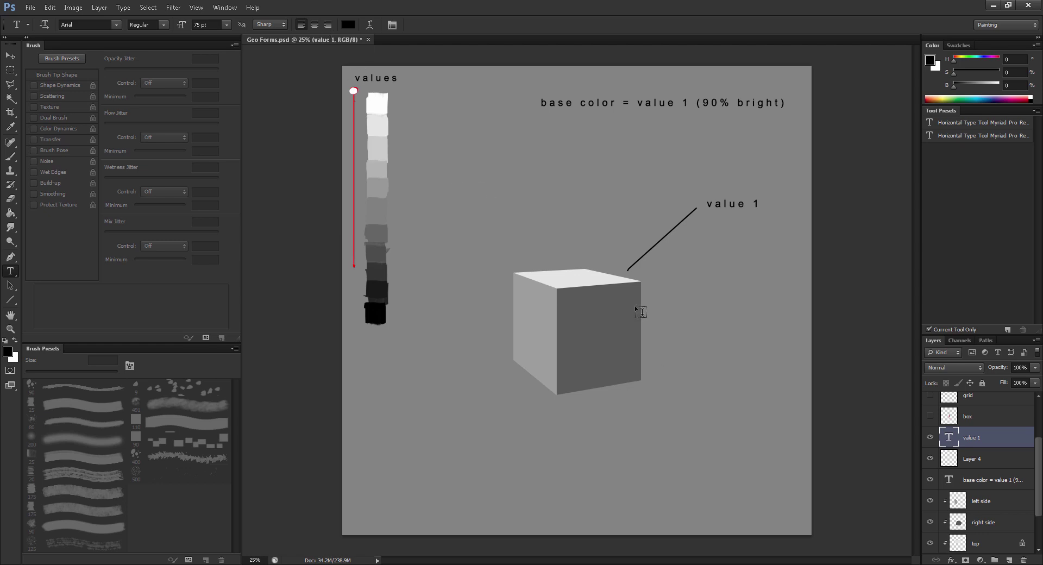
Step: Select the cube's right-side layer and set the paint colour brightness to 45
key(v)
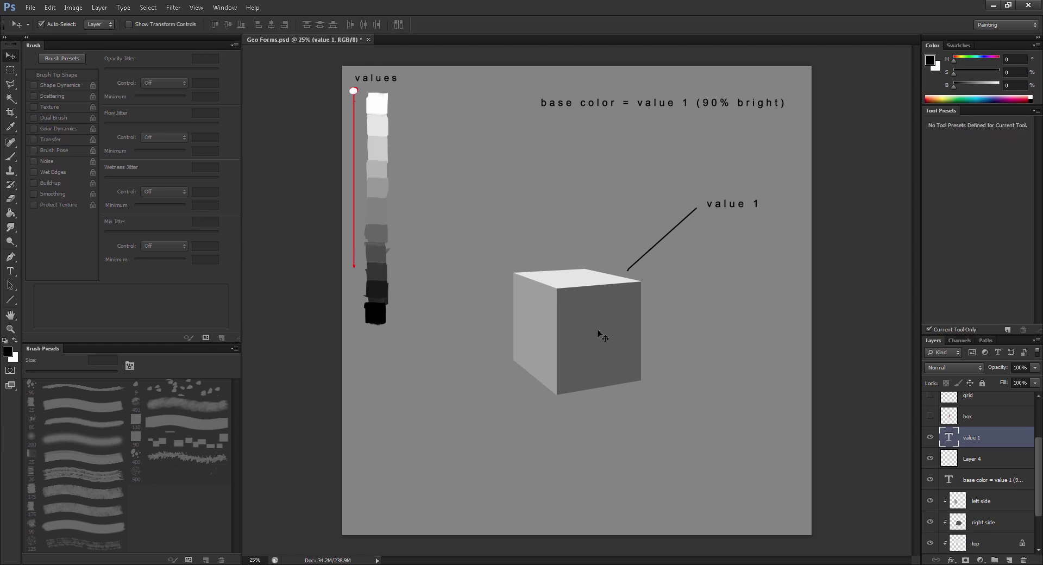
click(598, 331)
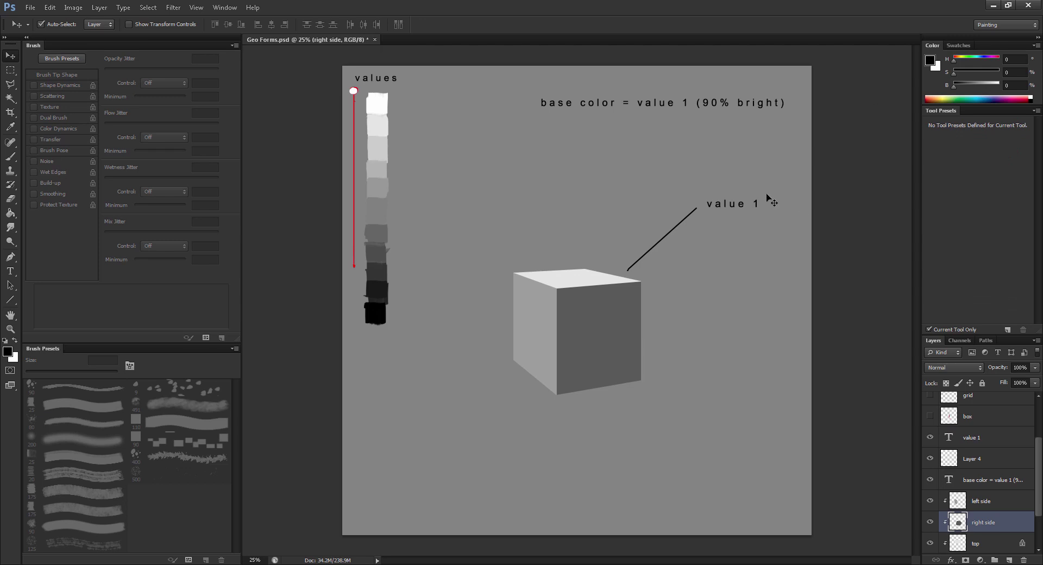
click(1014, 85)
text(90)
text(45)
key(Return)
Step: Repaint the cube's right face grey with a soft round 1100 px brush
key(b)
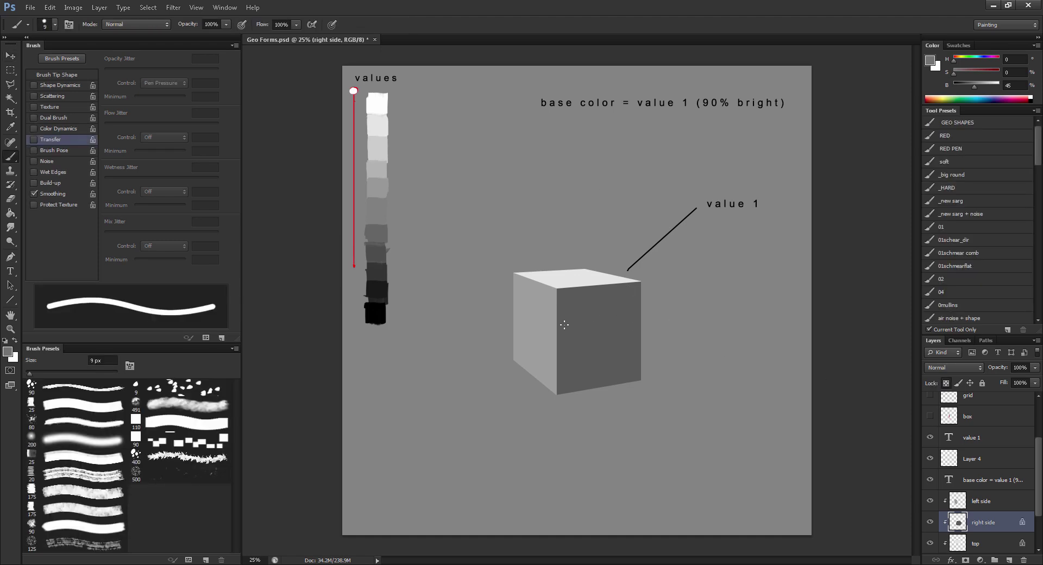
right_click(561, 272)
double_click(689, 353)
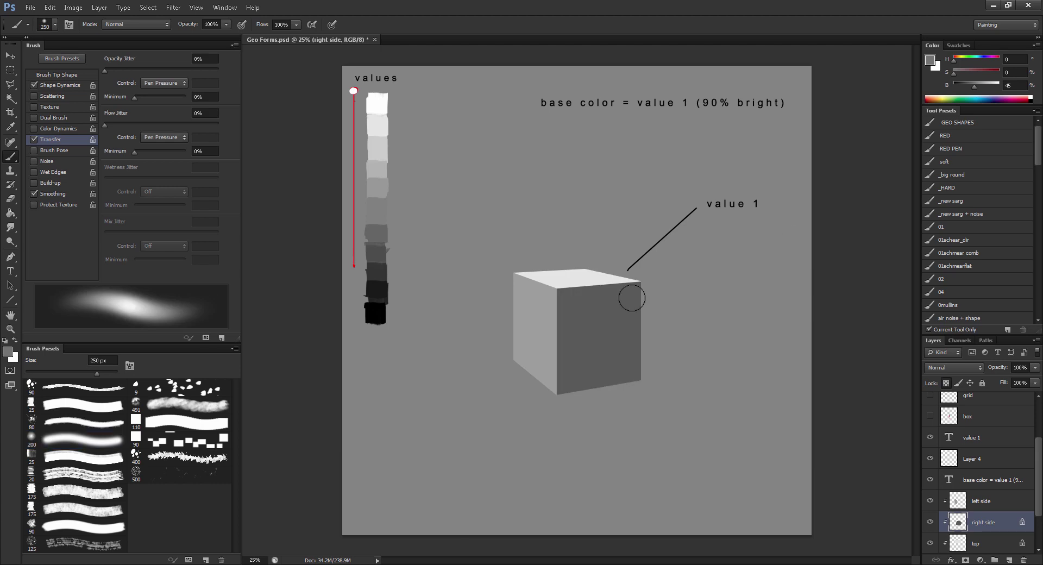
key(bracketright)
key(bracketright)
key(bracketright)
key(bracketright)
key(bracketright)
key(bracketright)
key(bracketright)
key(bracketright)
key(bracketright)
mouse_move(558, 331)
mouse_down()
mouse_move(578, 267)
mouse_move(629, 303)
mouse_up()
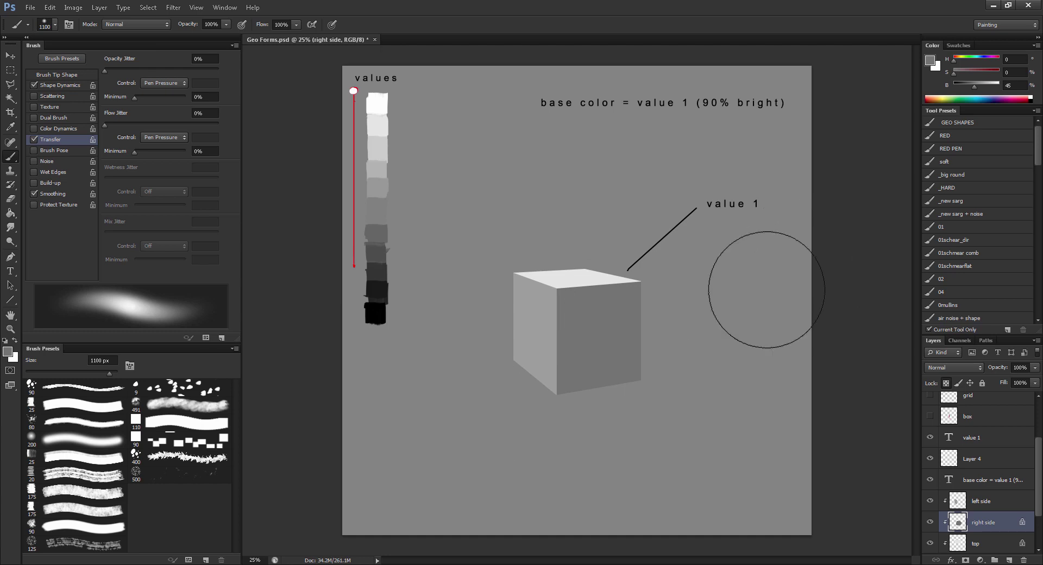
Step: On Layer 4, undo the faint test line and switch to the red 4 px pen preset
click(950, 461)
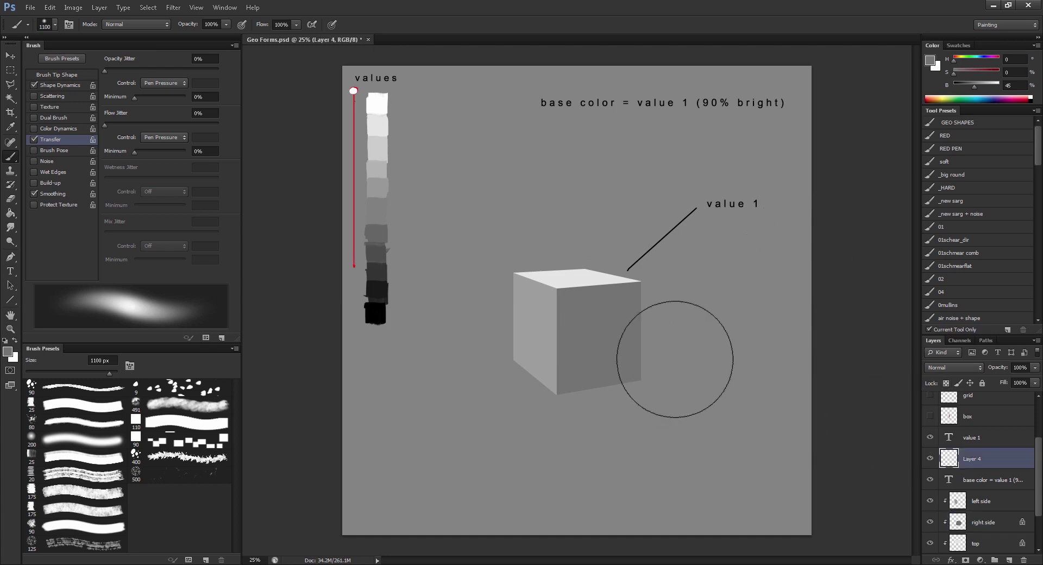
key(bracketleft)
click(951, 148)
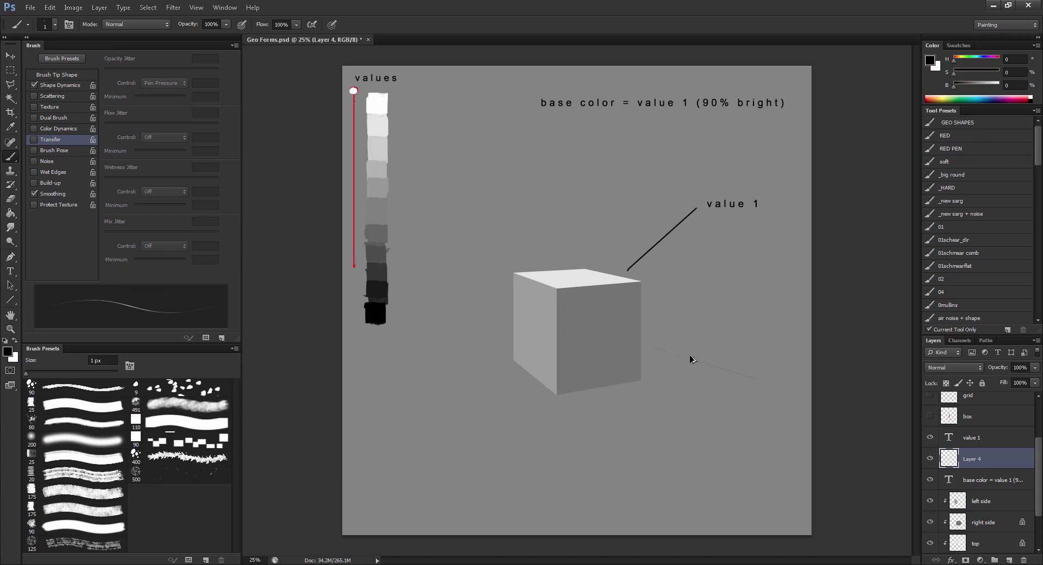
key(ctrl+z)
click(946, 135)
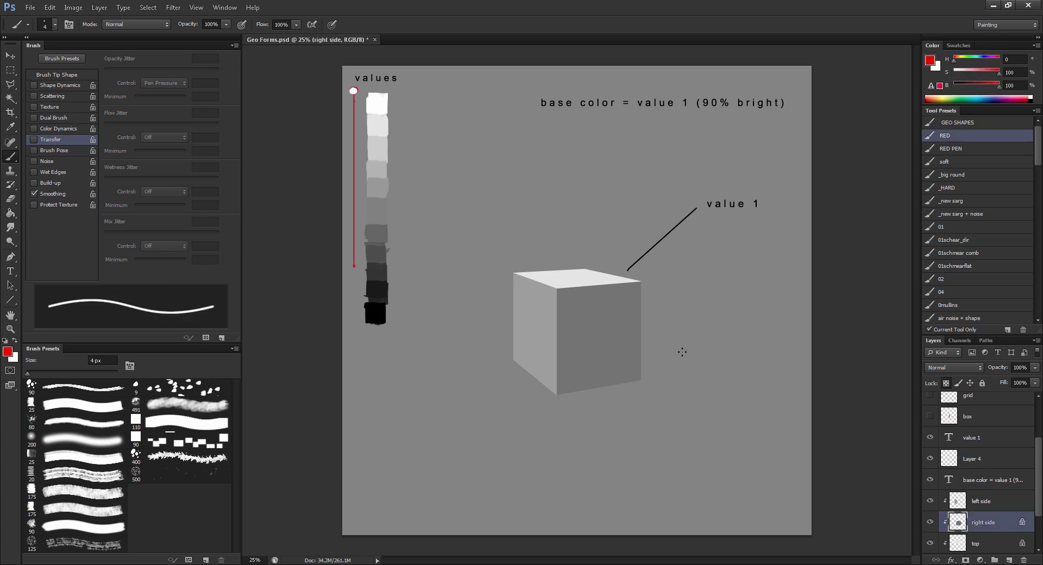
Step: Reset colours and draw a short straight label line near the cube on Layer 4
key(d)
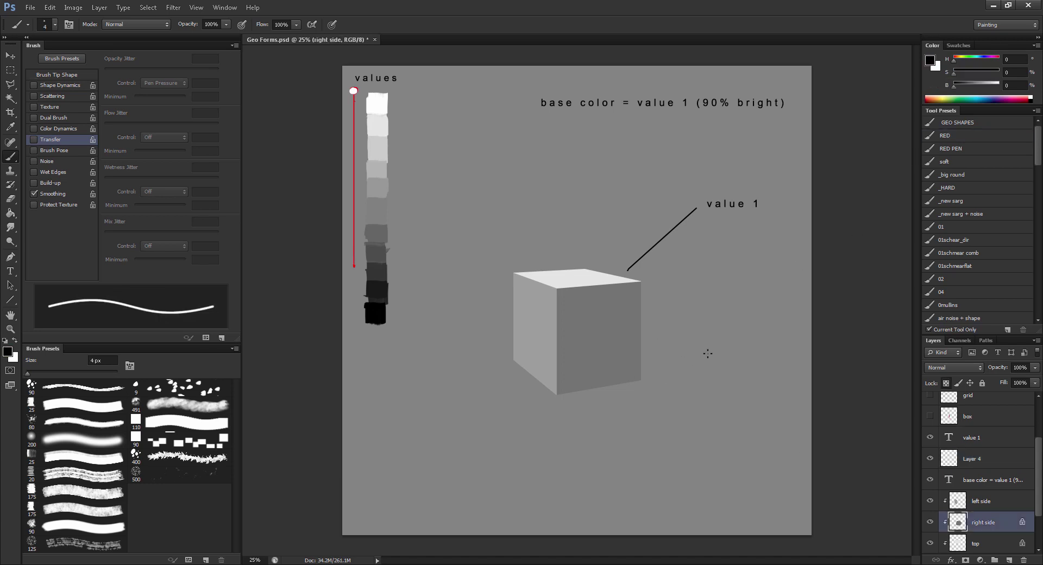
key(v)
click(959, 458)
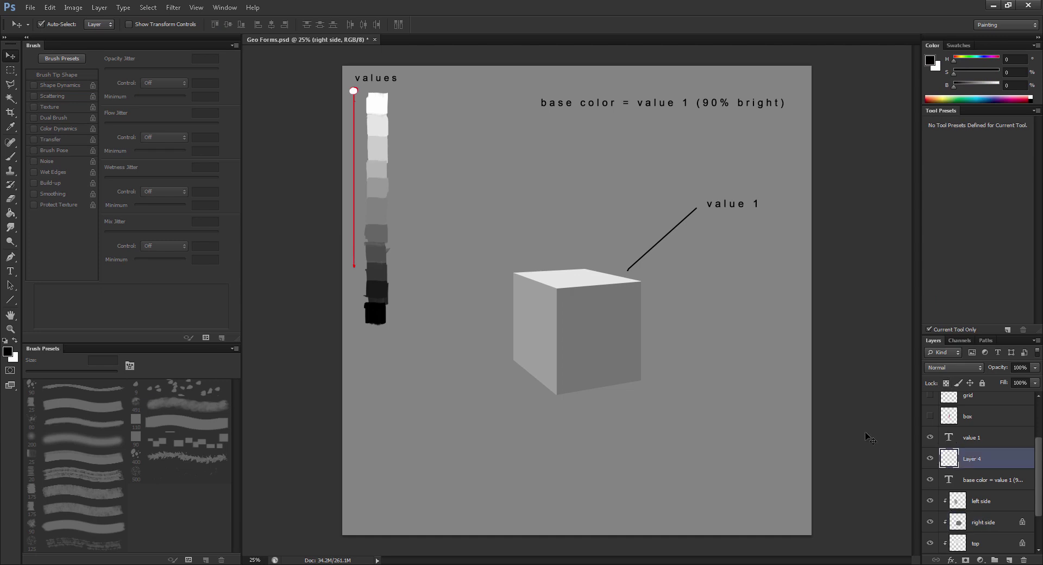
key(b)
drag(663, 358, 716, 374)
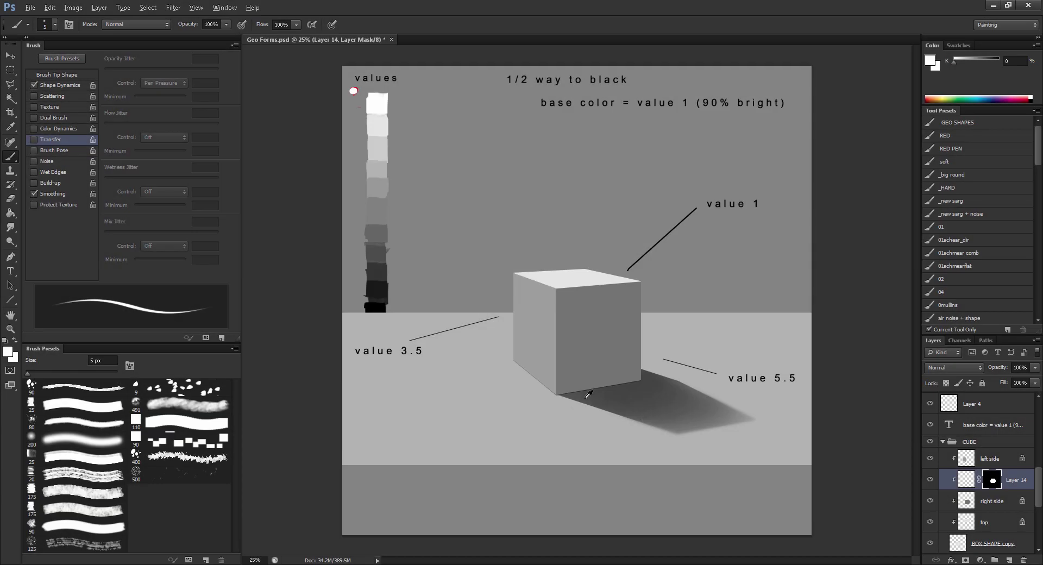
Step: Paint soft shading around the cube's base with a 400 px soft round brush in sampled floor grey
key(d)
right_click(641, 341)
double_click(747, 436)
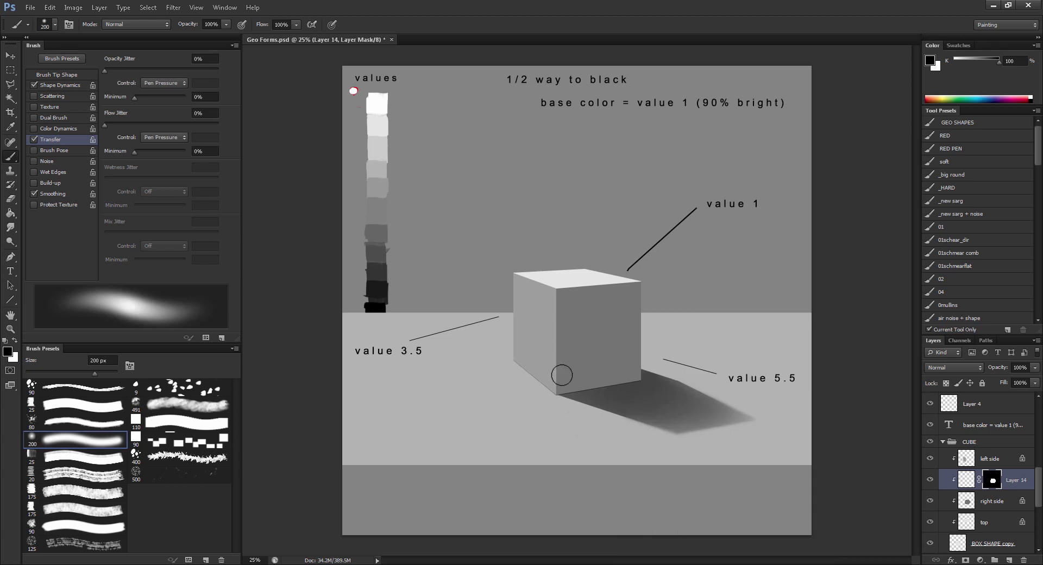
key(bracketright)
key(bracketright)
key(bracketright)
key(bracketright)
key(bracketright)
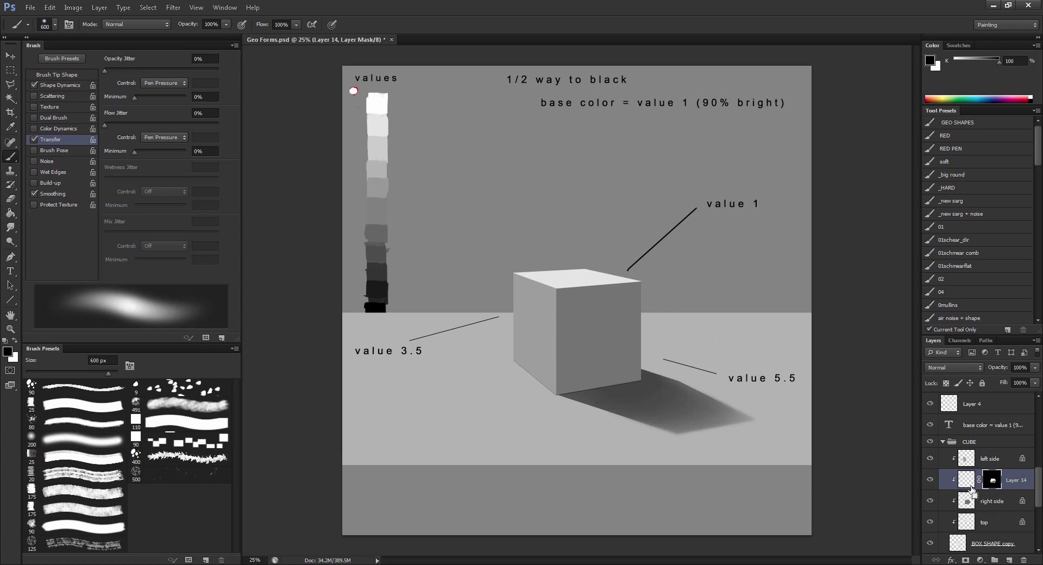
key(ctrl+z)
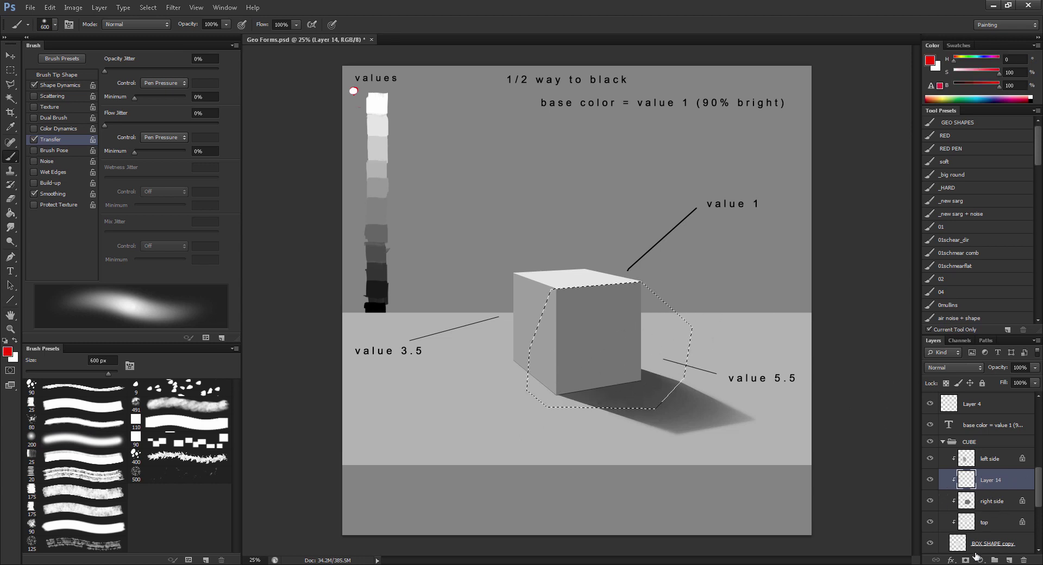
key(ctrl+z)
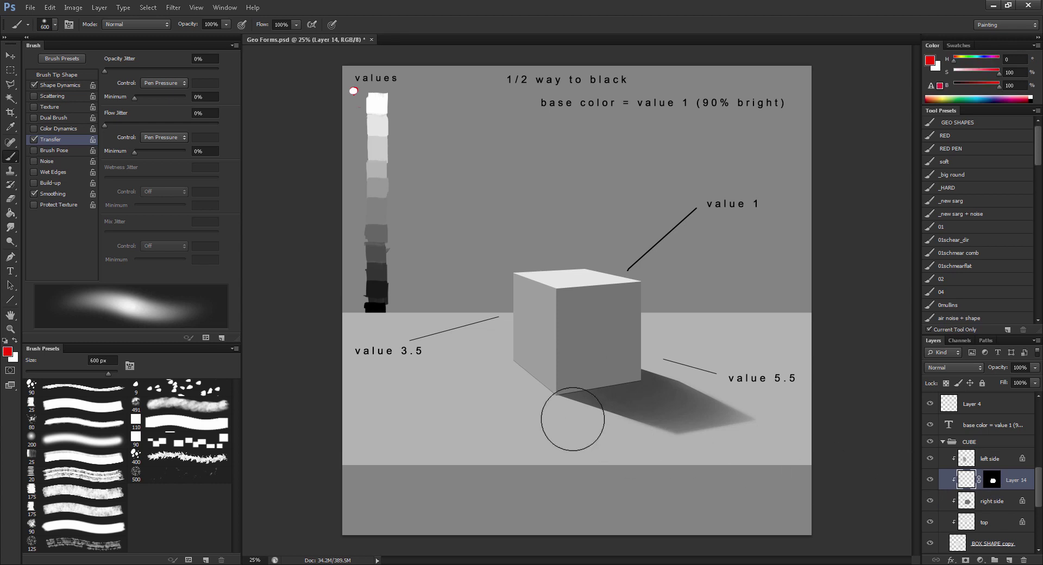
alt+click(563, 425)
mouse_move(587, 444)
mouse_down()
mouse_move(582, 403)
mouse_move(538, 404)
mouse_move(619, 394)
mouse_move(560, 401)
mouse_move(637, 367)
mouse_move(520, 413)
mouse_move(664, 357)
mouse_move(522, 407)
mouse_move(613, 370)
mouse_move(554, 376)
mouse_move(652, 343)
mouse_move(524, 384)
mouse_move(661, 332)
mouse_move(513, 386)
mouse_move(657, 331)
mouse_move(574, 356)
mouse_up()
Step: Darken the lower part of the cube's right face with a darker grey at 200 px
key(bracketright)
key(bracketright)
key(bracketright)
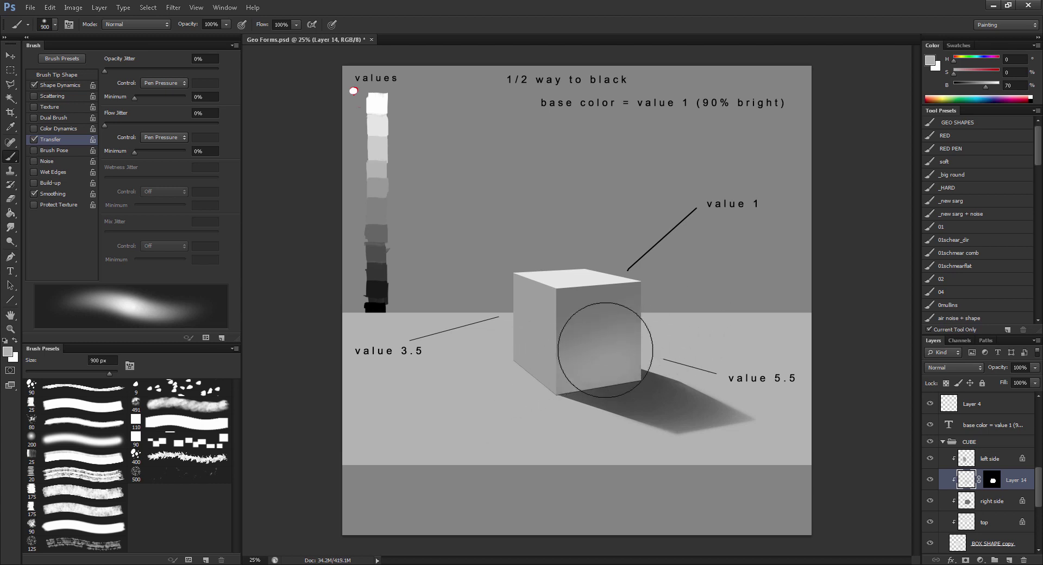
alt+click(562, 334)
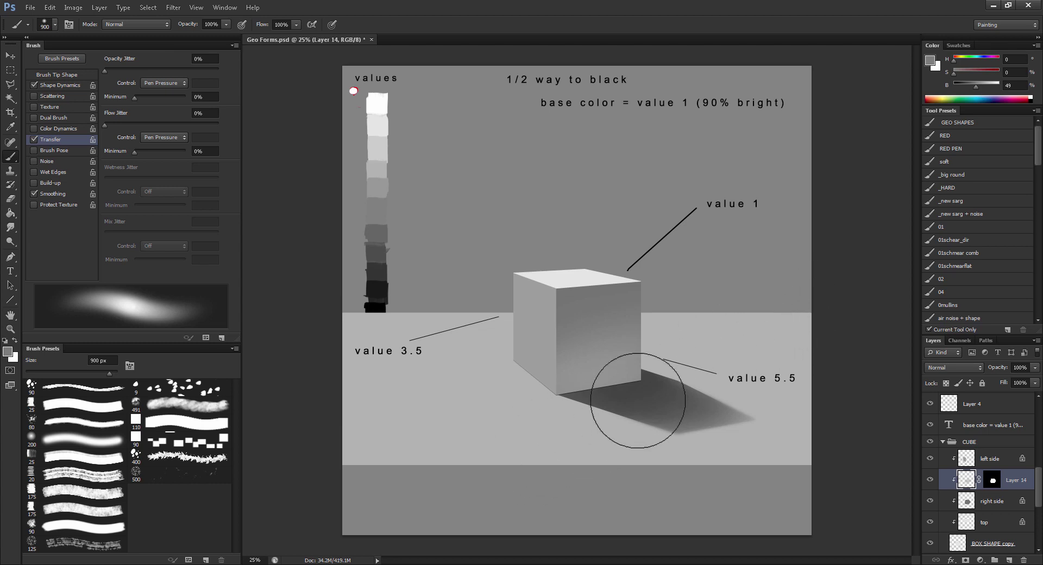
key(bracketleft)
key(bracketleft)
key(bracketleft)
key(bracketleft)
key(bracketleft)
key(bracketleft)
key(bracketleft)
key(bracketleft)
key(bracketleft)
key(bracketleft)
key(bracketleft)
key(bracketleft)
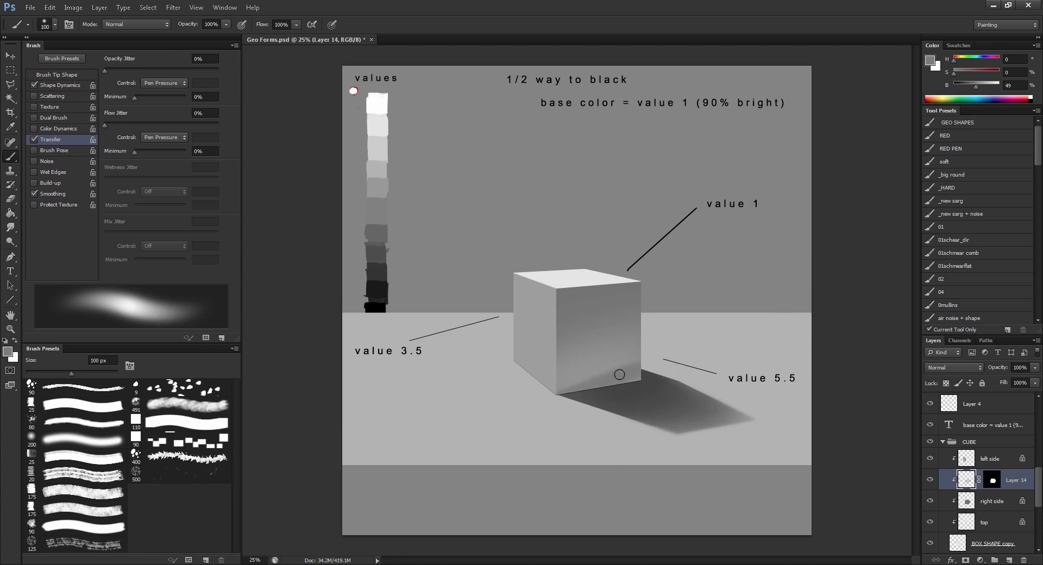
key(ctrl+z)
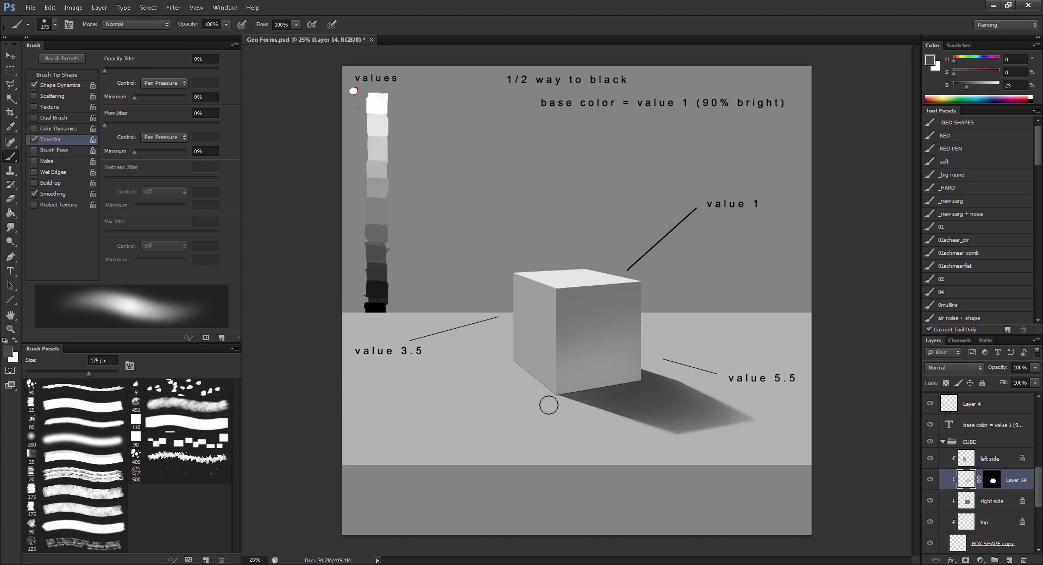
key(bracketright)
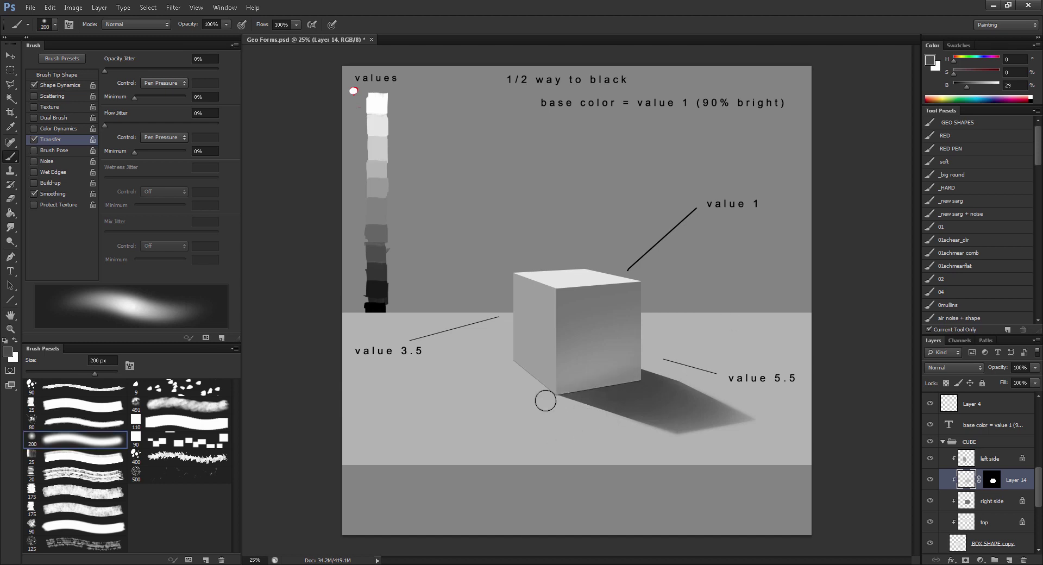
drag(565, 385, 633, 367)
key(bracketright)
key(bracketright)
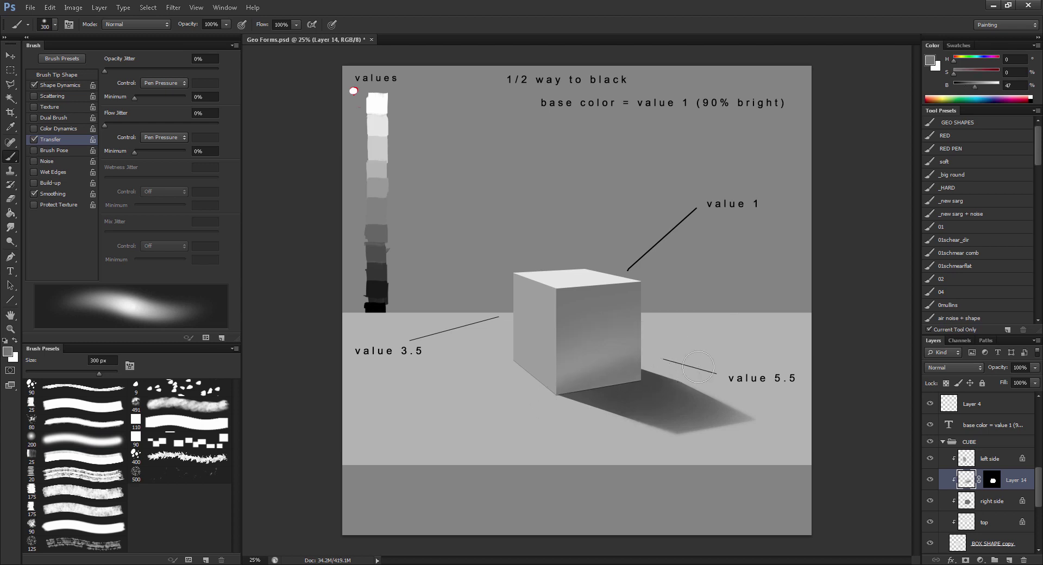
Step: Sample greys from the cast shadow and cube while resizing the brush between 400 and 600 px
alt+click(589, 363)
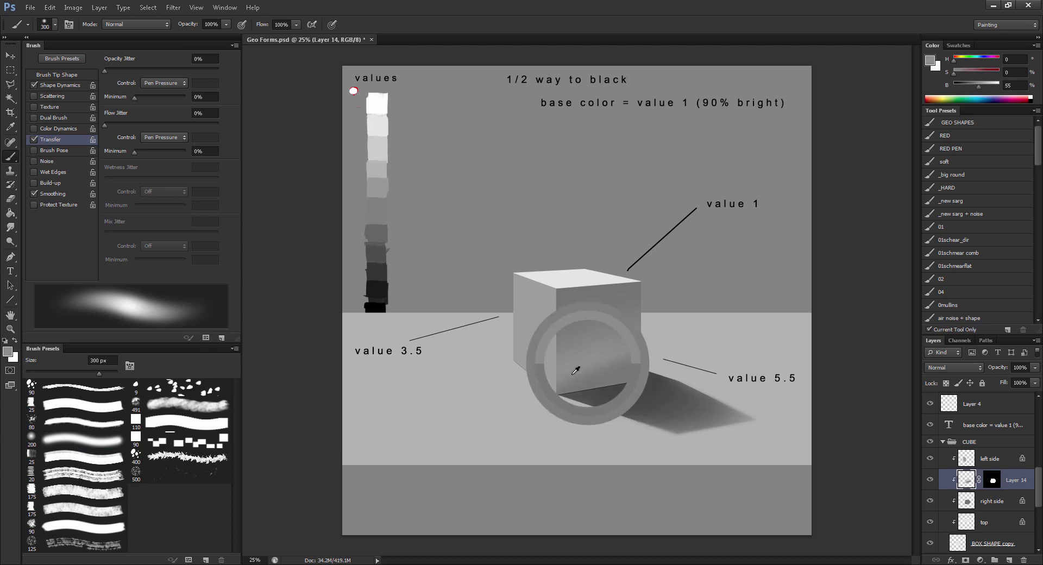
key(bracketright)
key(bracketright)
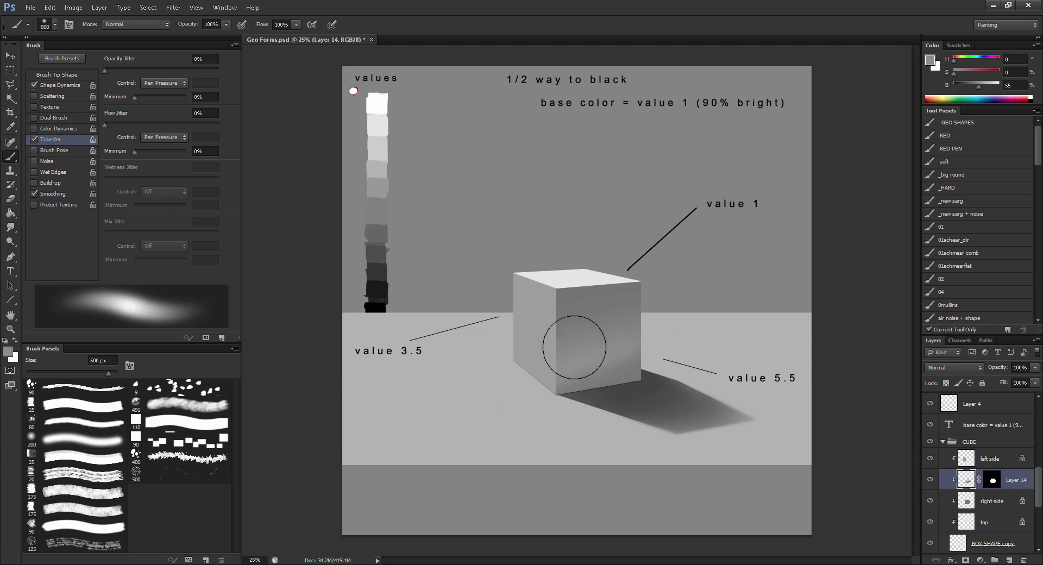
key(bracketright)
alt+click(559, 413)
alt+click(618, 398)
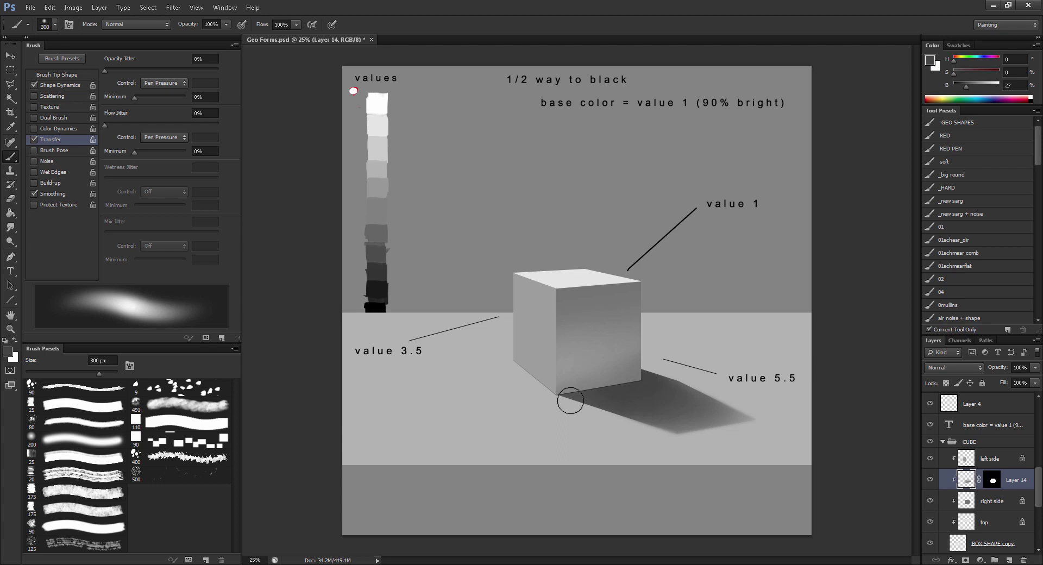
key(bracketright)
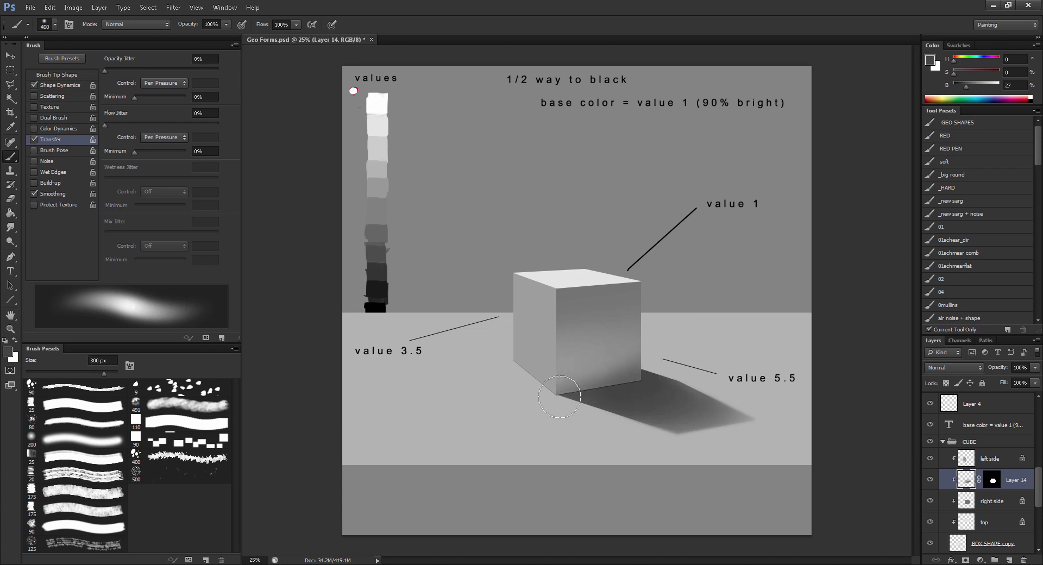
alt+click(576, 356)
key(bracketright)
key(bracketright)
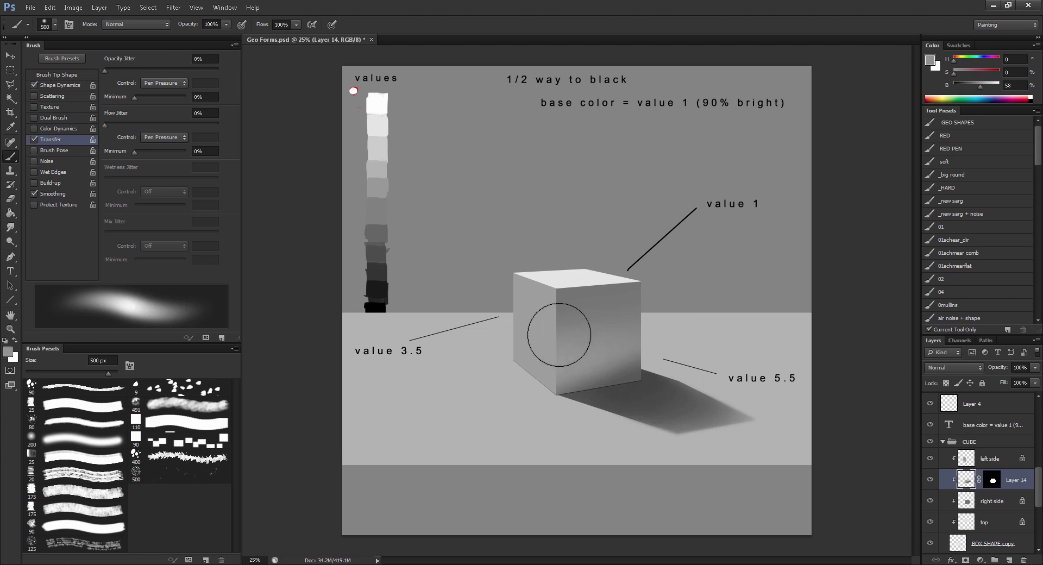
alt+click(628, 277)
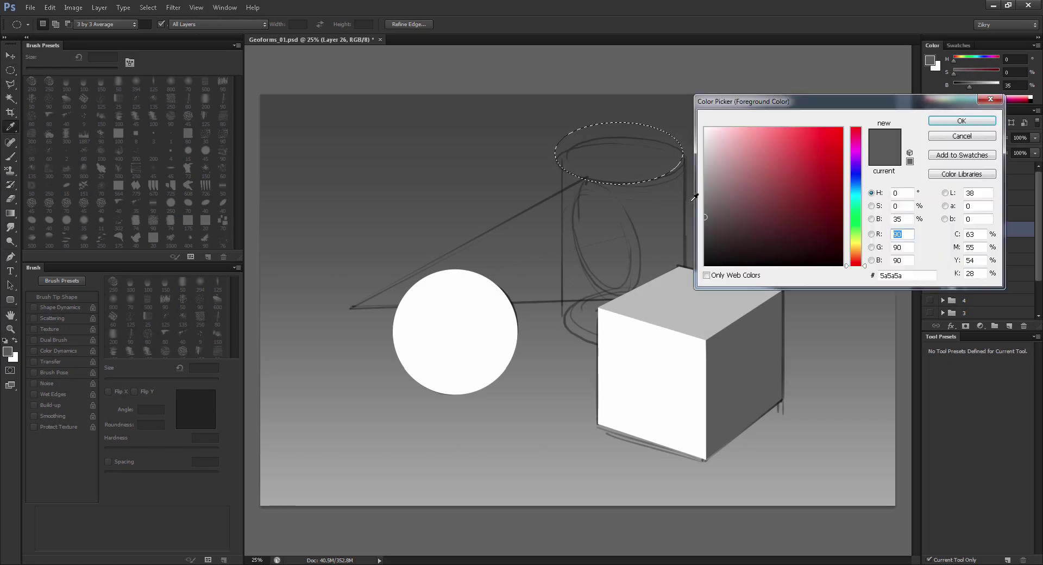
Step: Fill the cylinder-top ellipse with light pink on a layer named 'cynder top'
drag(833, 150, 792, 119)
key(Return)
key(m)
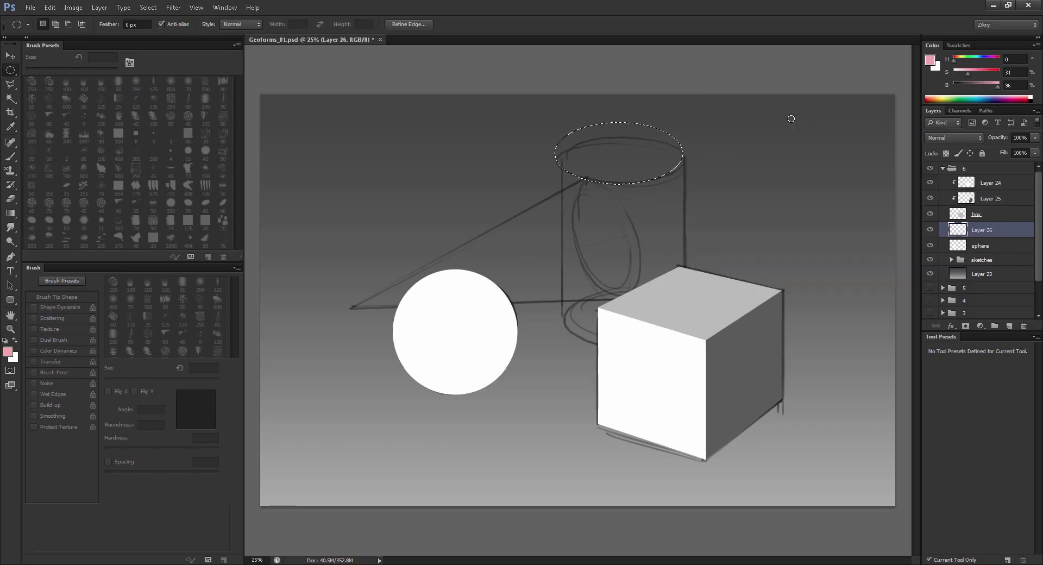
key(alt+BackSpace)
key(ctrl+d)
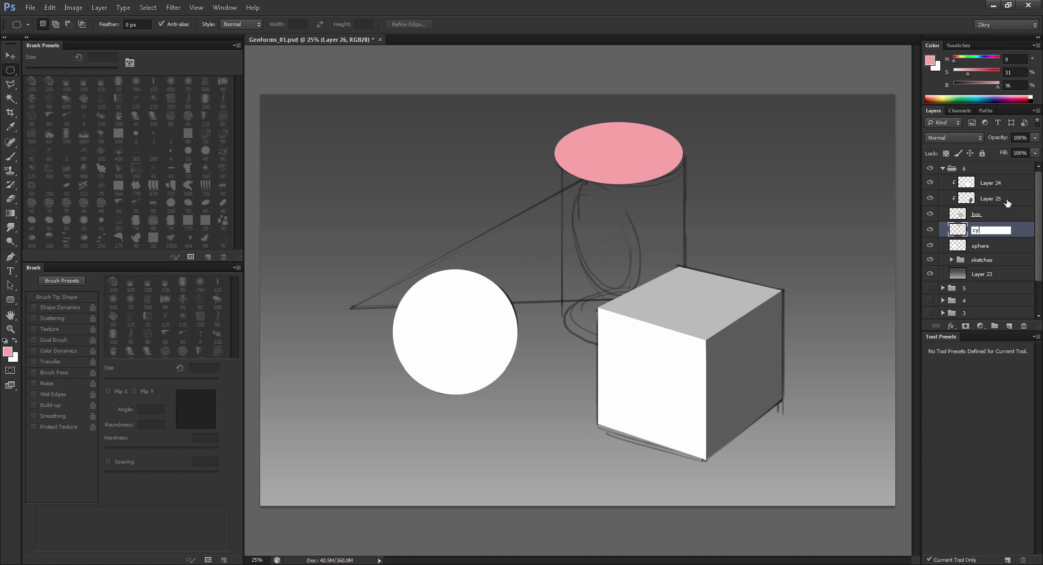
key(Return)
Step: Nudge the pink ellipse, lower its fill to 77%, and flatten it to 62% height
key(v)
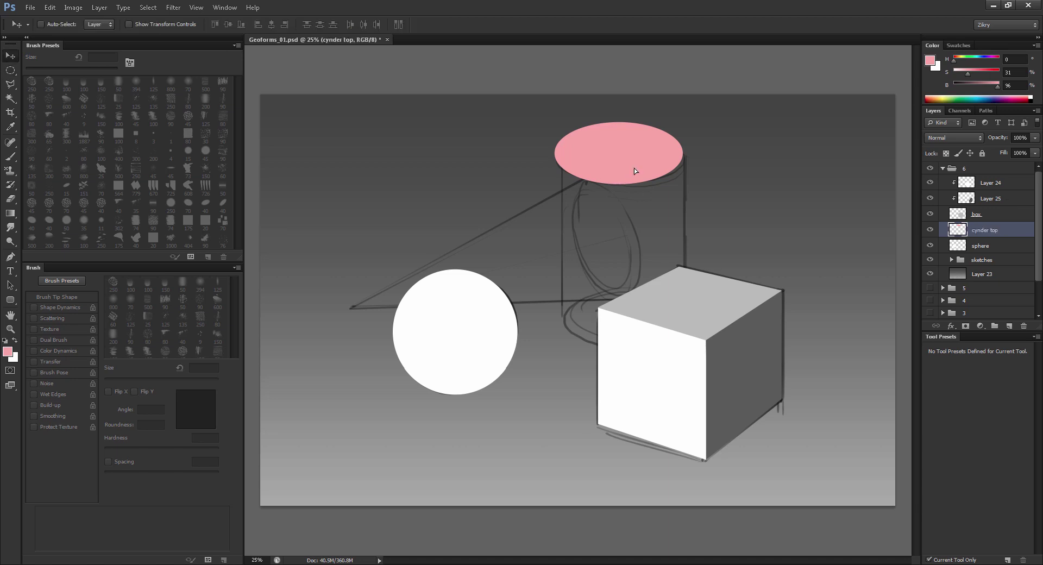
drag(634, 168, 636, 176)
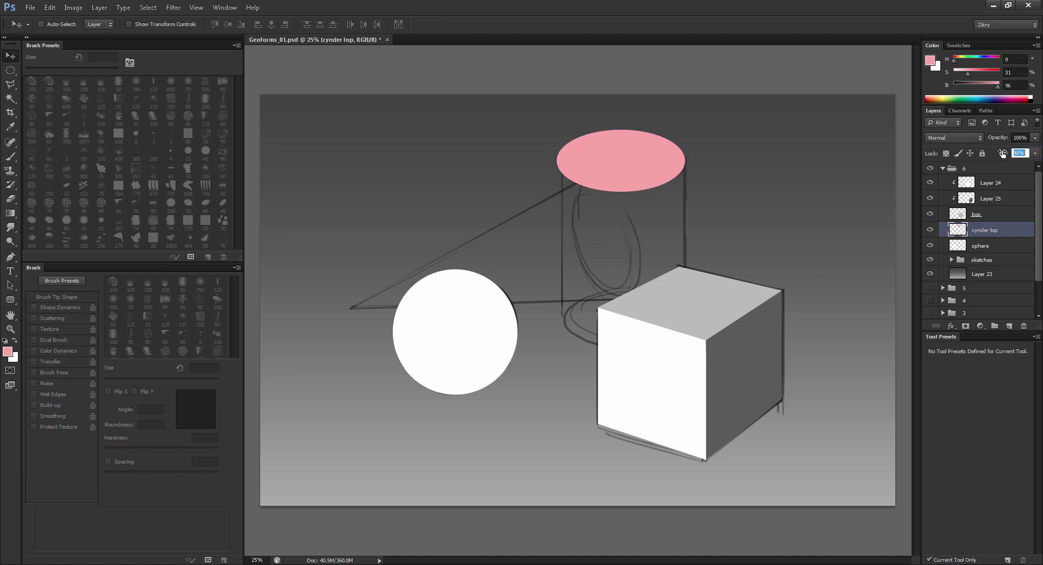
drag(1002, 154, 995, 153)
key(ctrl+t)
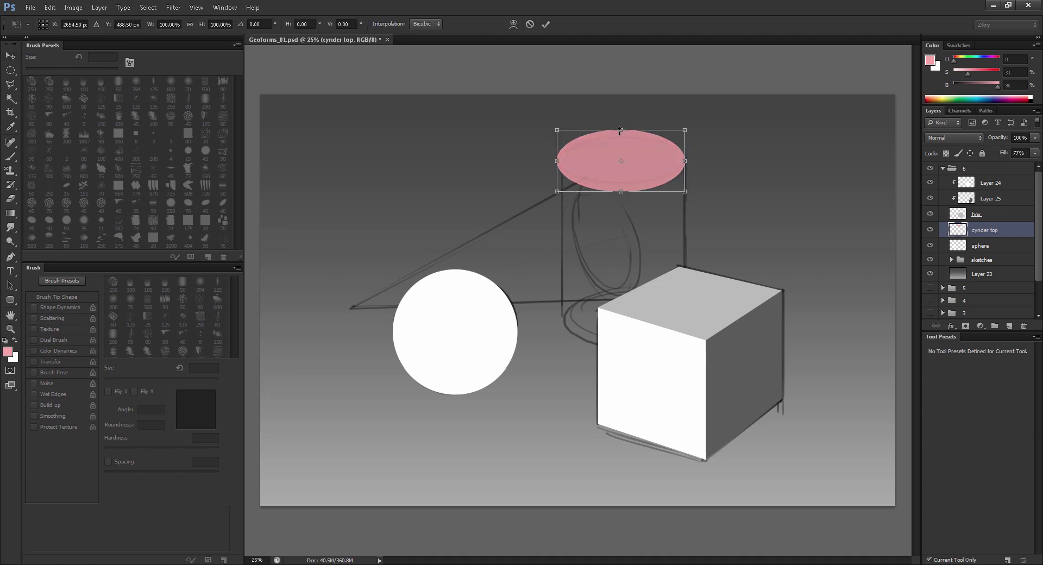
drag(620, 131, 620, 137)
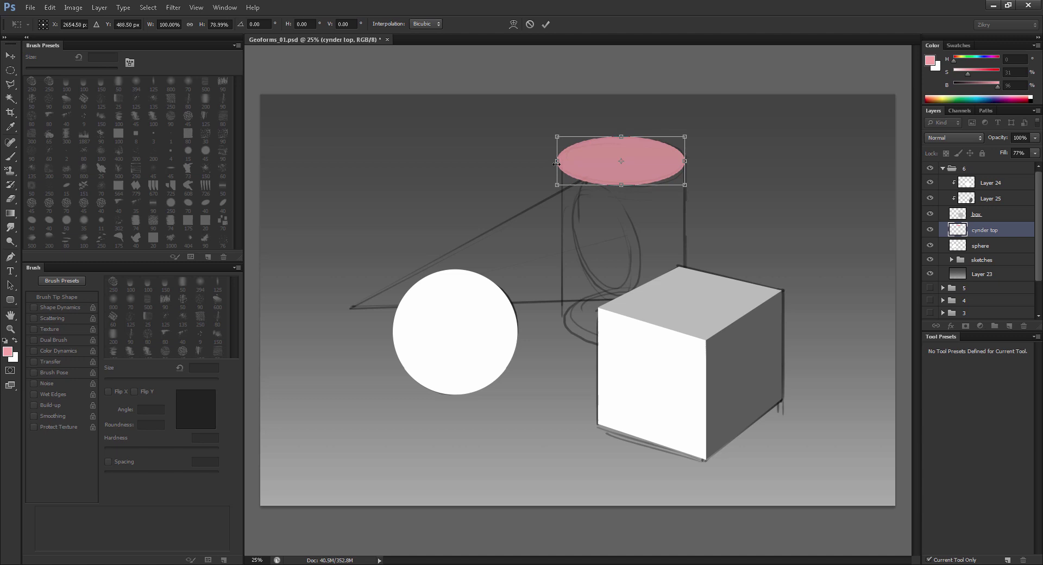
mouse_move(556, 161)
mouse_down()
mouse_move(571, 162)
mouse_move(561, 161)
mouse_up()
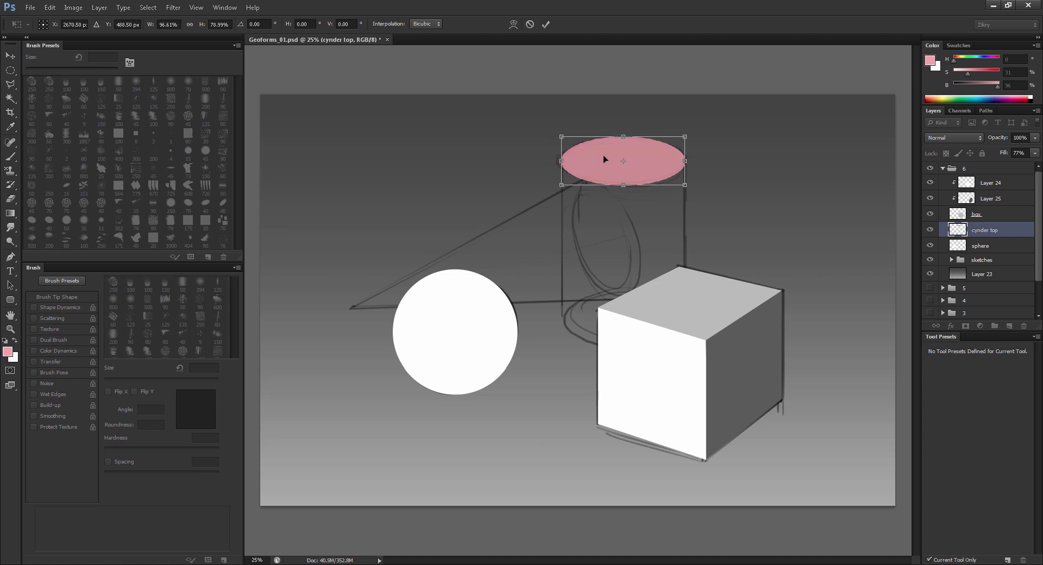
drag(623, 184, 622, 183)
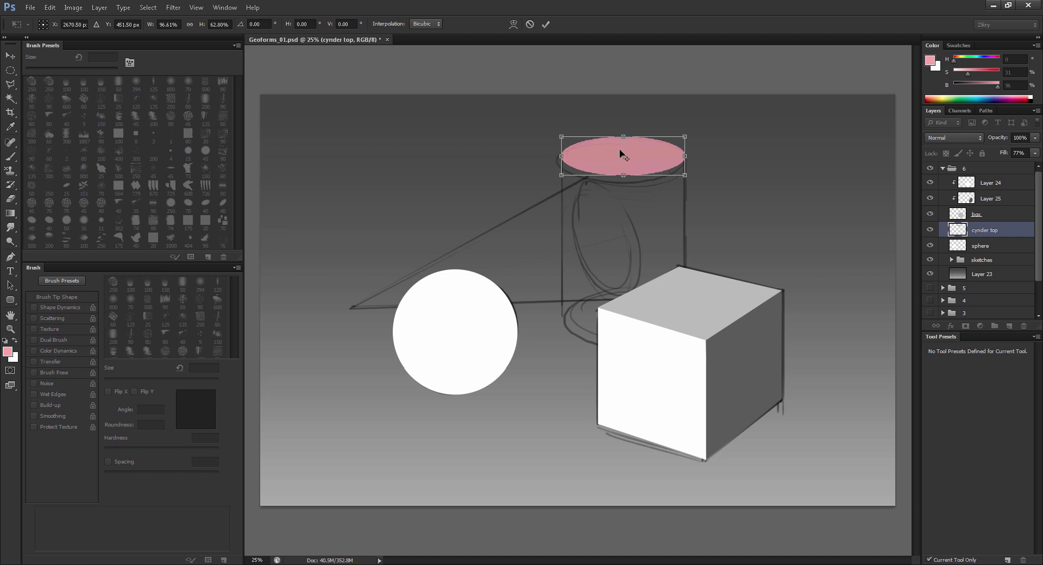
key(Return)
Step: Make the top pink ellipse slightly taller and nudge it down onto the cylinder rim
key(z)
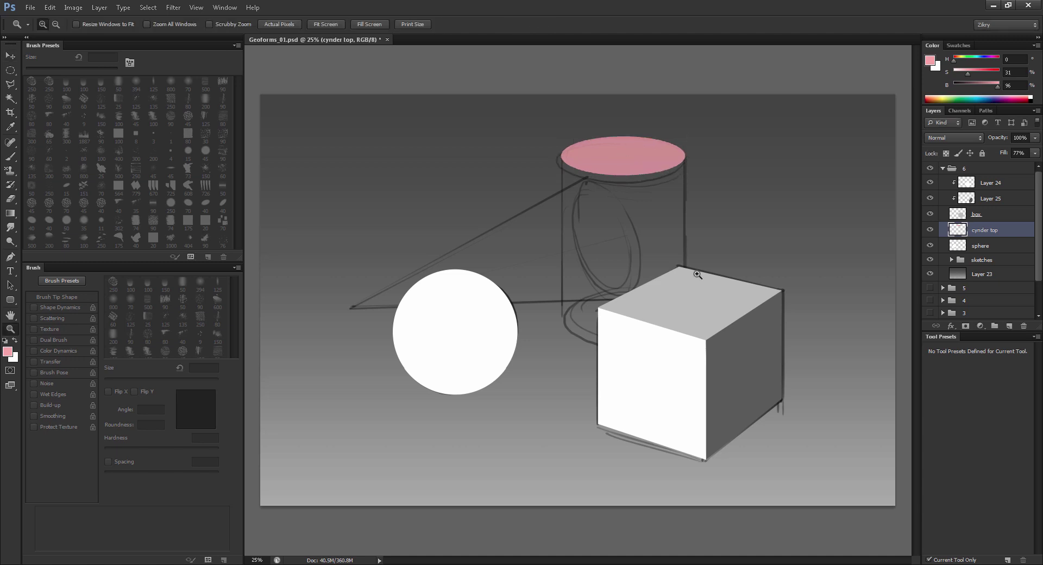
click(710, 219)
key(ctrl+t)
drag(539, 135, 539, 139)
key(Return)
key(z)
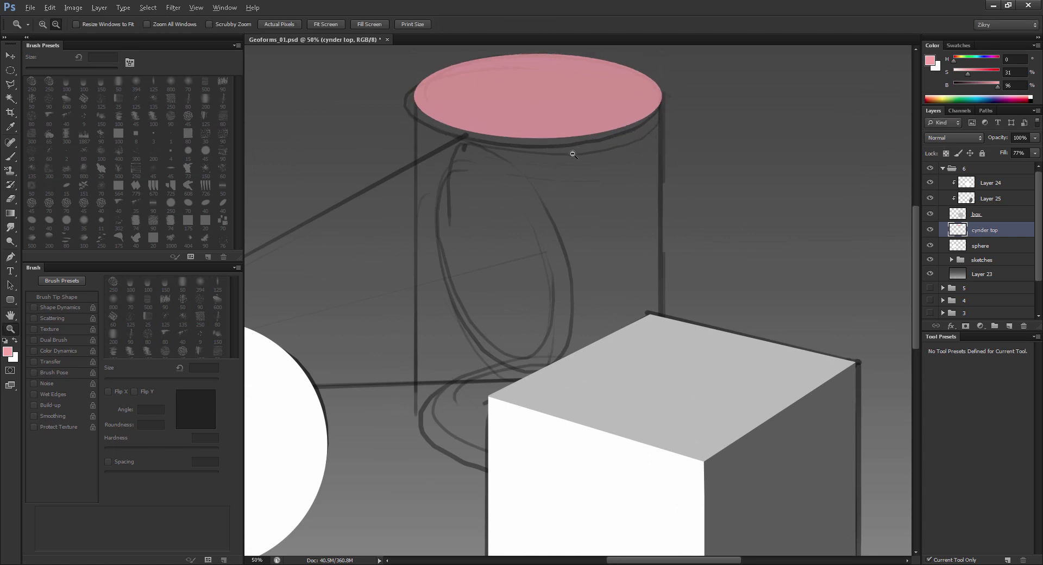
alt+click(573, 155)
alt+click(593, 170)
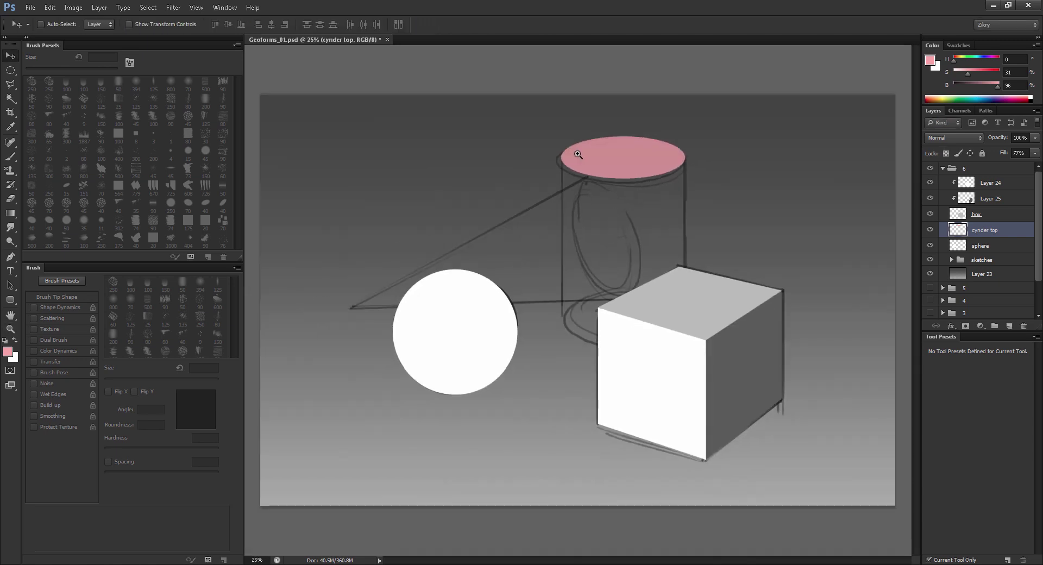
key(shift+Down)
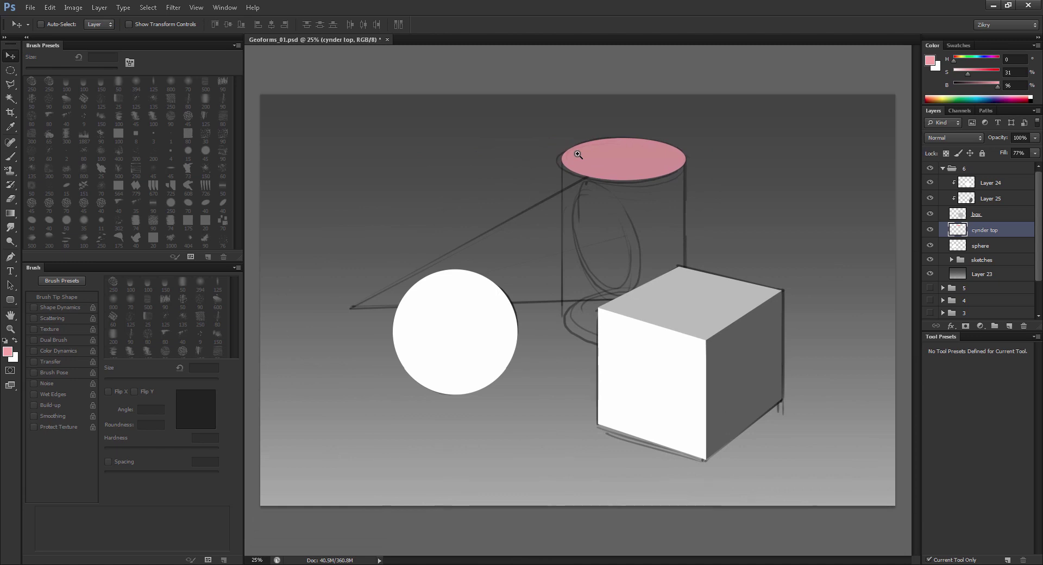
key(z)
click(650, 229)
Step: Copy the pink ellipse down to the cylinder base and stretch the copy taller
key(v)
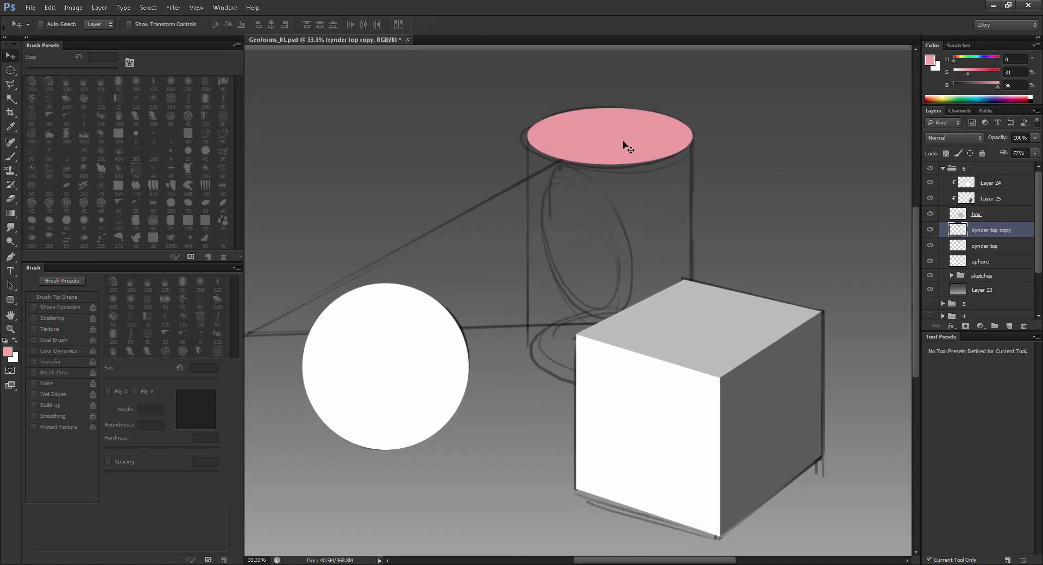
drag(624, 144, 629, 361)
key(ctrl+t)
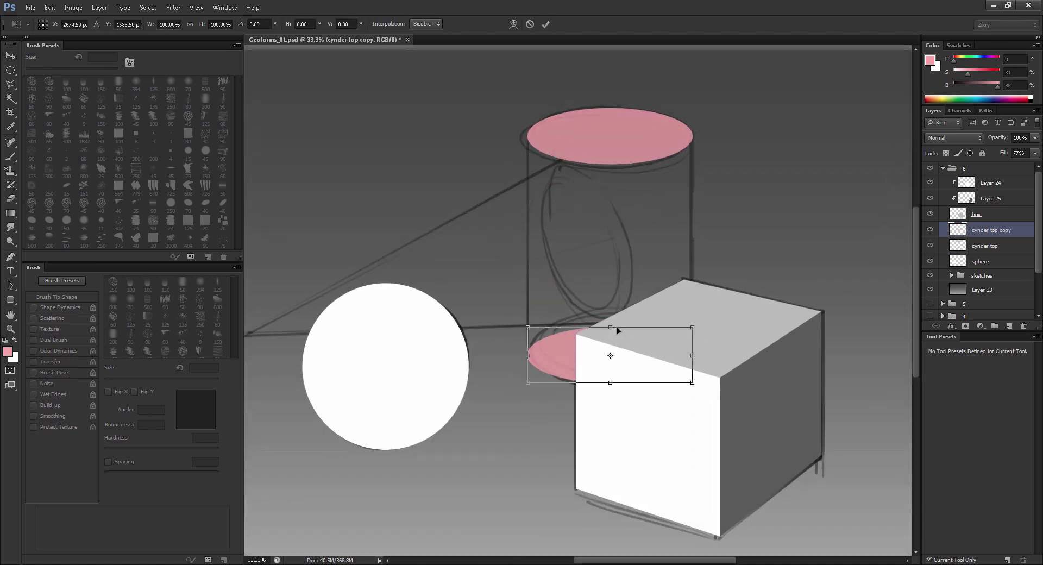
drag(611, 326, 611, 314)
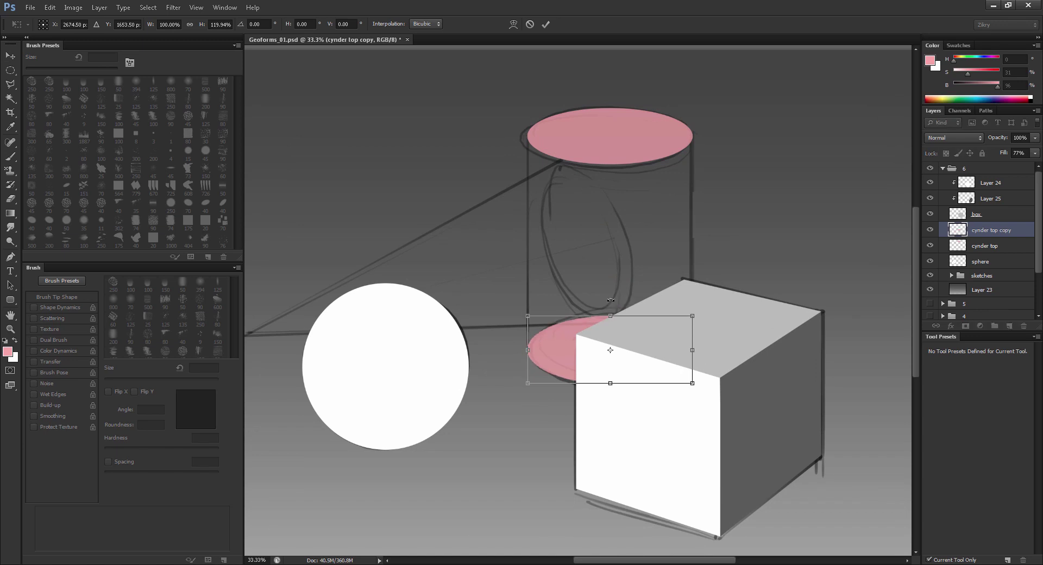
key(Return)
key(ctrl+t)
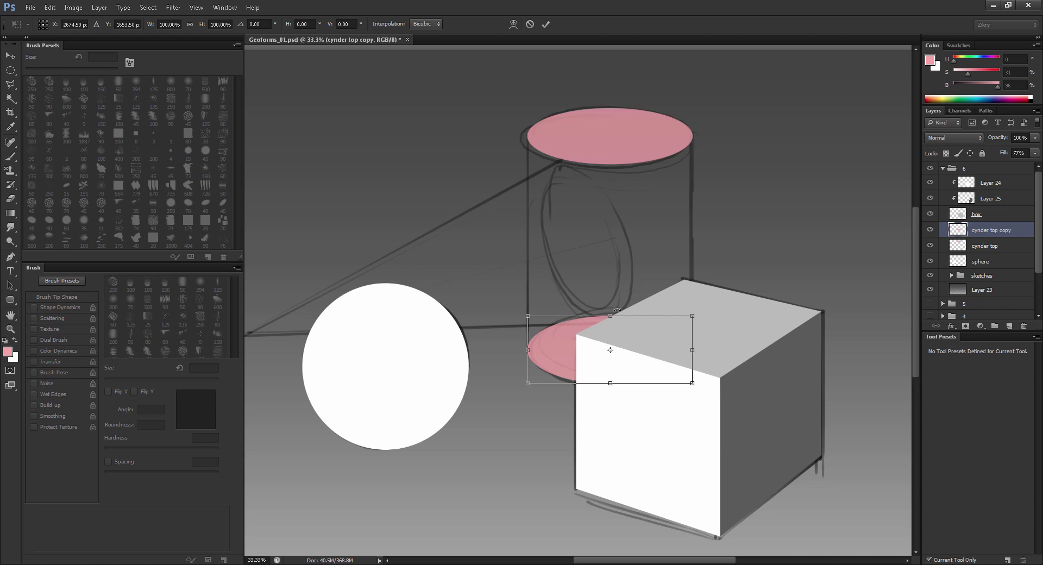
drag(613, 315, 614, 308)
key(Return)
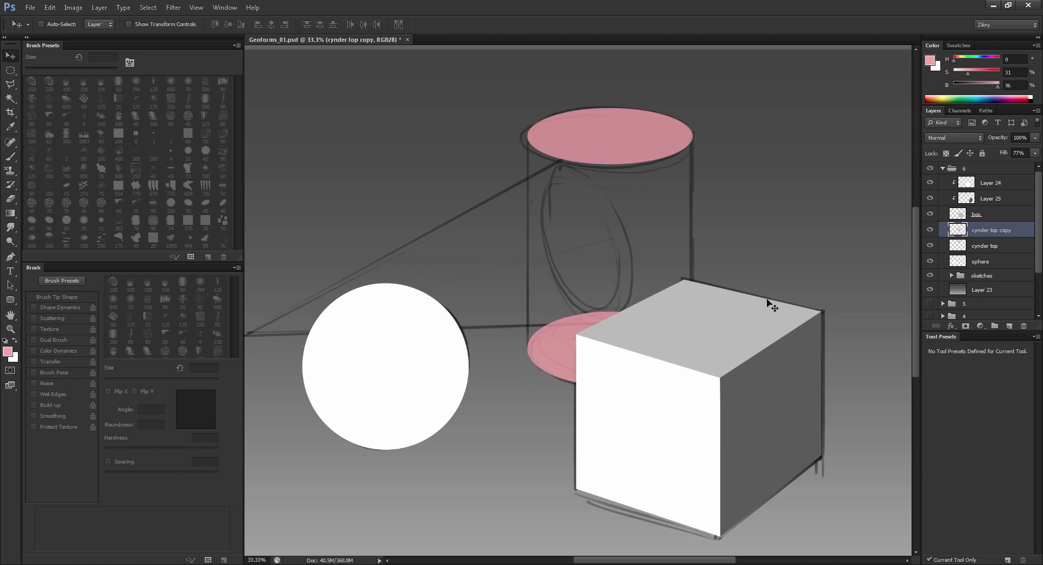
Step: Reset colours to black and white and move the copy layer beneath 'cynder top'
key(d)
drag(958, 228, 957, 245)
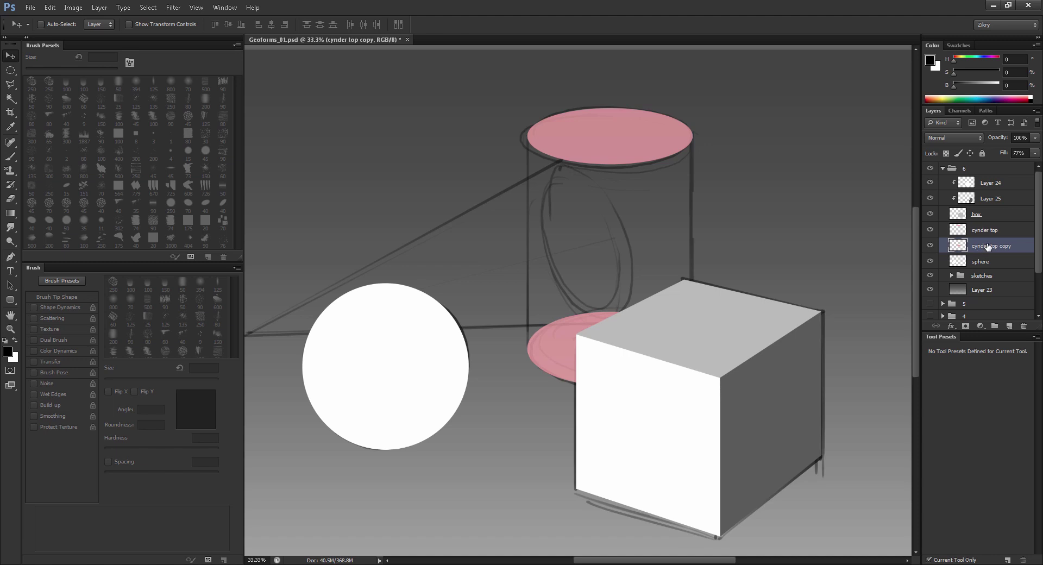
double_click(1014, 244)
Step: On the cylinder top layer, paint soft dark shading over the cylinder body and its right edge
click(990, 232)
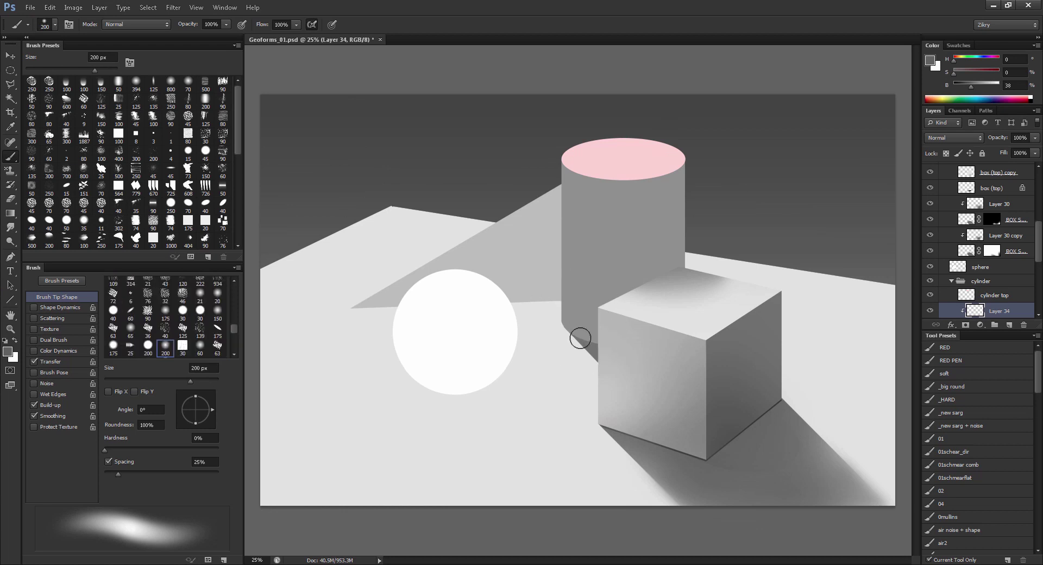
drag(581, 338, 581, 238)
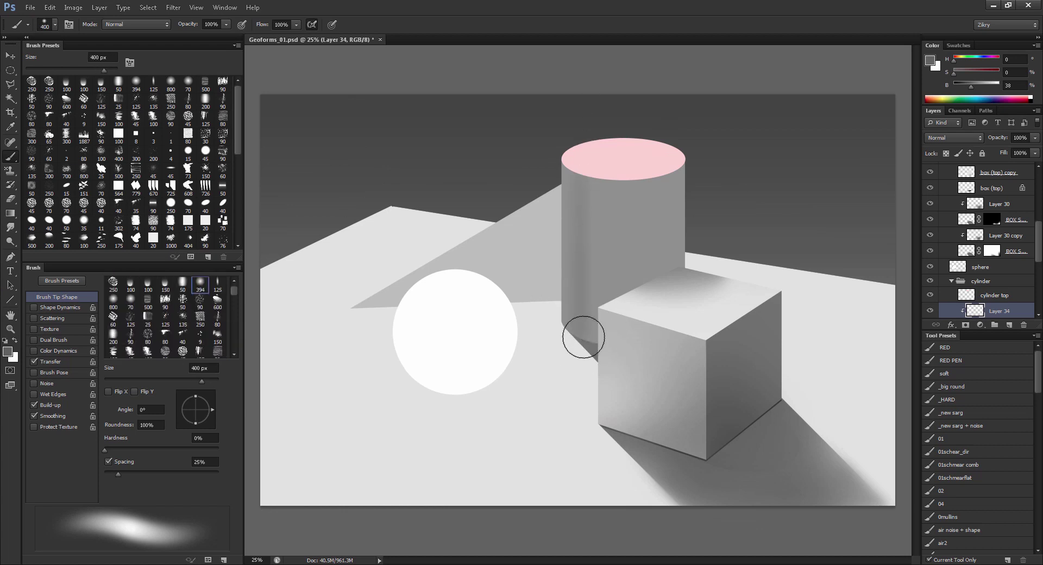
key(bracketright)
key(bracketright)
key(bracketright)
key(bracketright)
drag(596, 352, 629, 65)
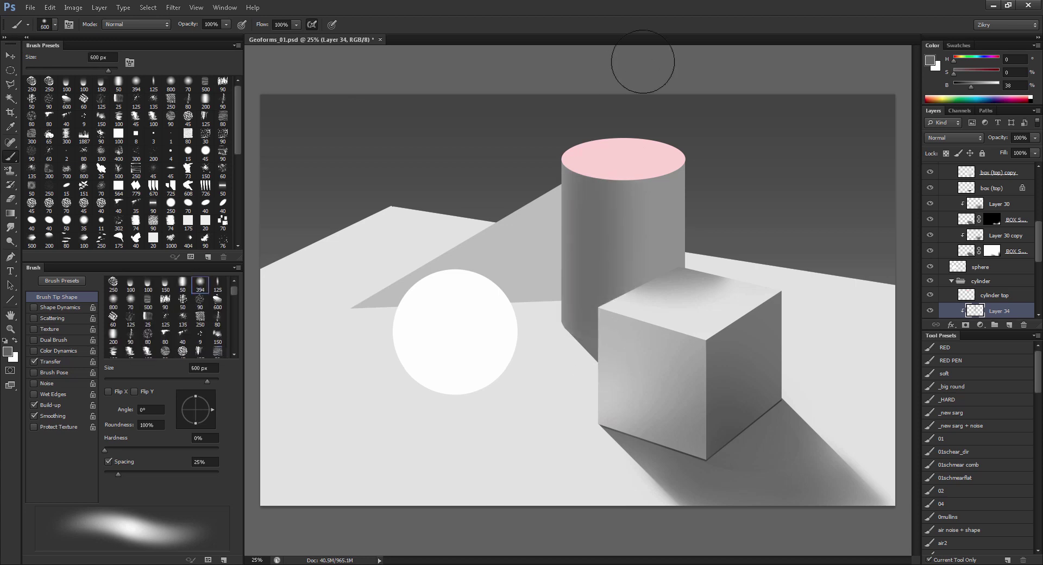
key(bracketright)
drag(656, 142, 647, 249)
drag(649, 350, 665, 115)
drag(672, 326, 695, 43)
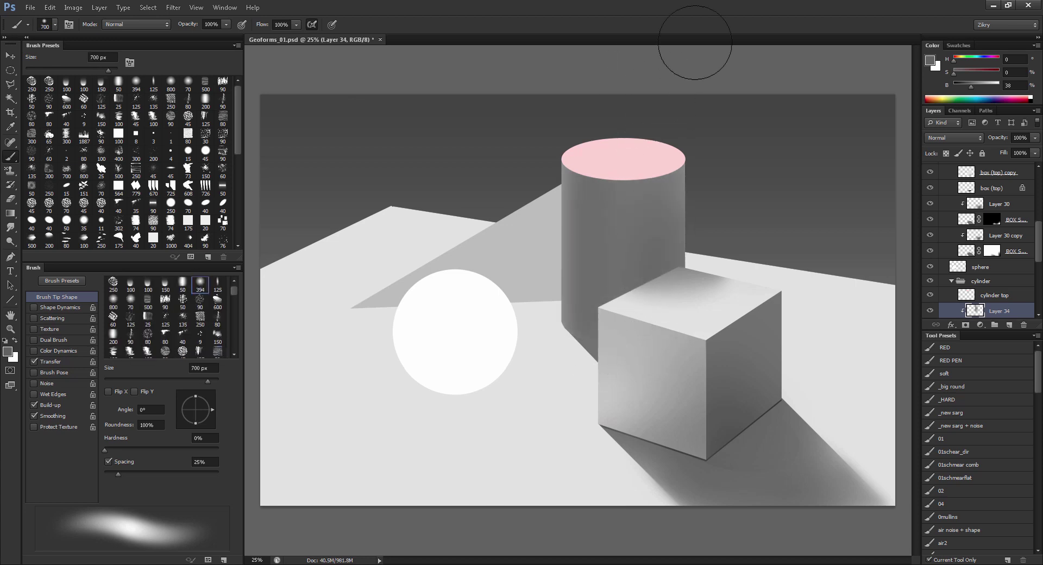
drag(610, 334, 624, 121)
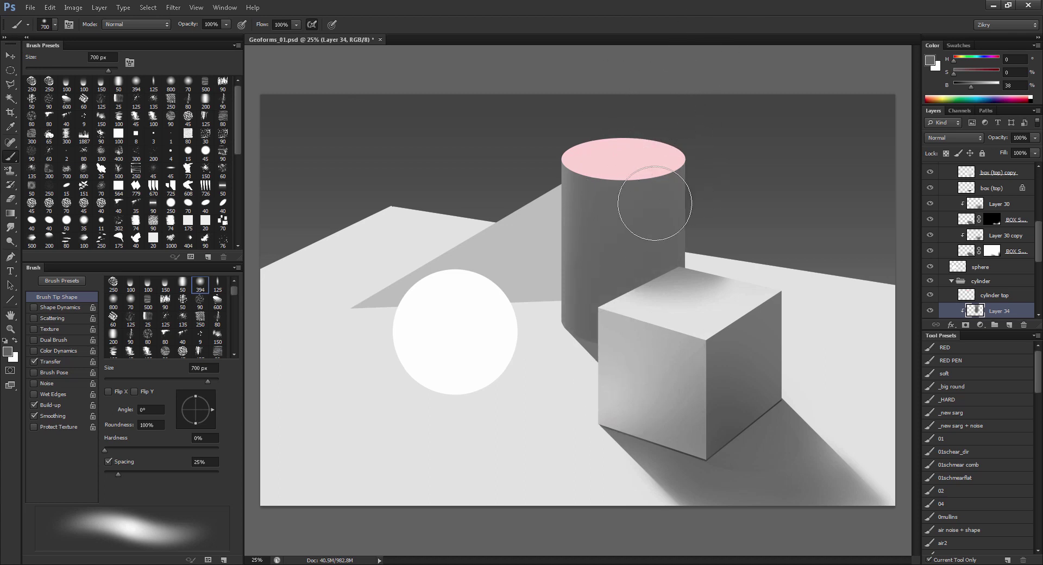
Step: Lighten the dark strip along the cylinder's left edge with soft eraser strokes
key(e)
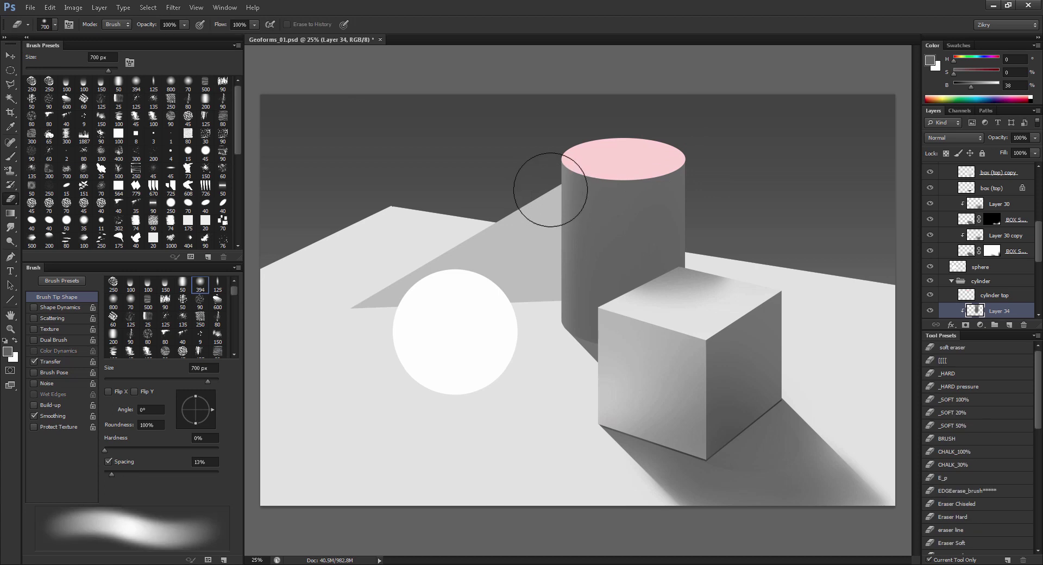
drag(533, 133, 525, 380)
key(ctrl+z)
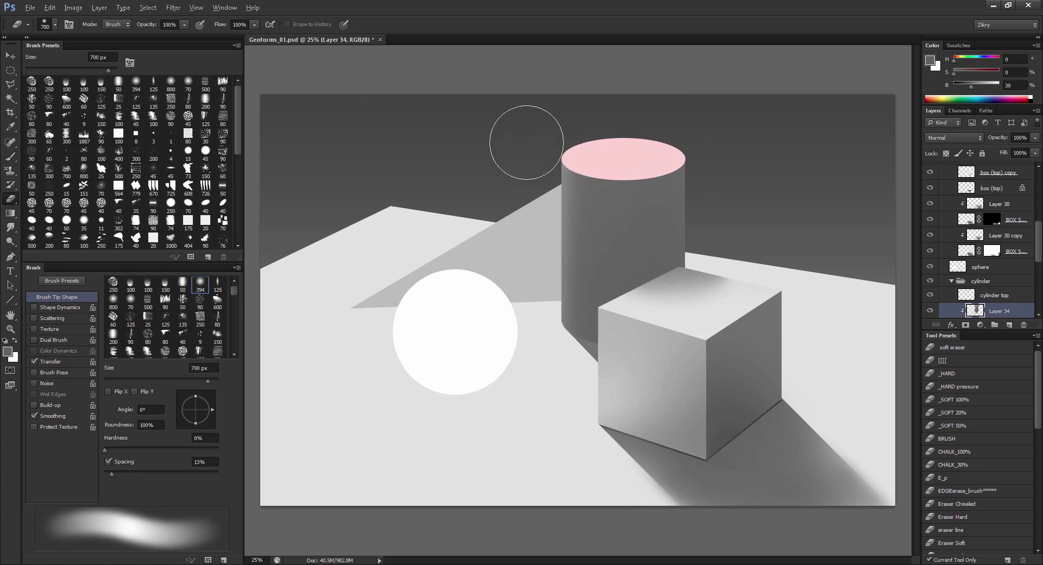
drag(528, 140, 512, 406)
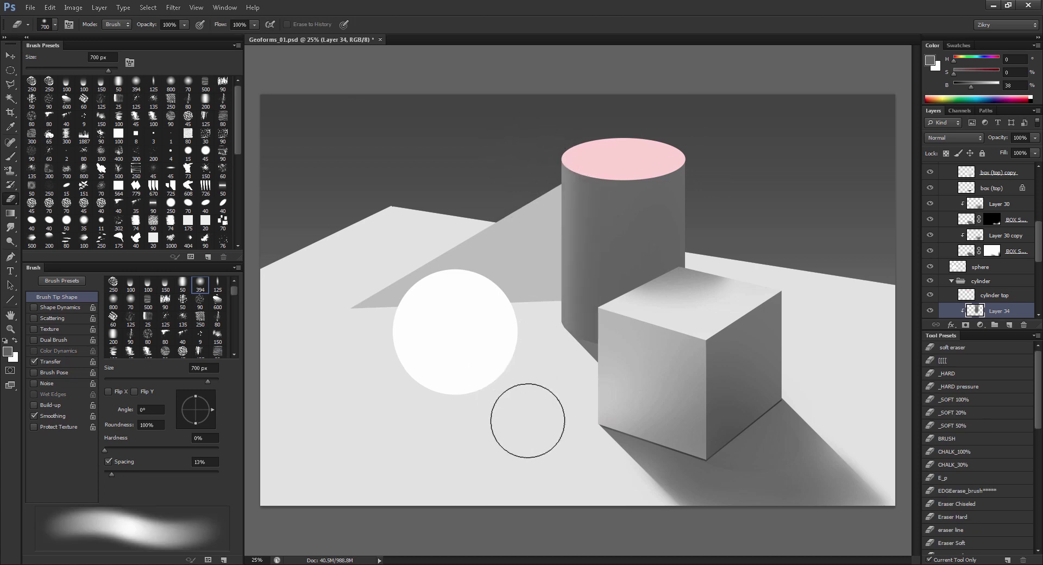
key(bracketleft)
key(bracketleft)
key(bracketleft)
key(bracketleft)
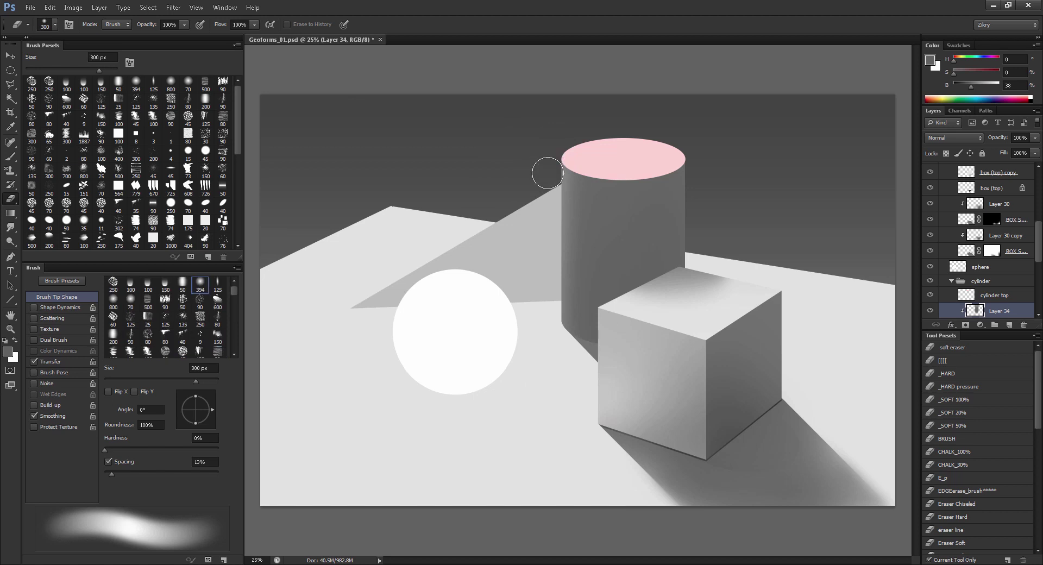
drag(548, 173, 531, 436)
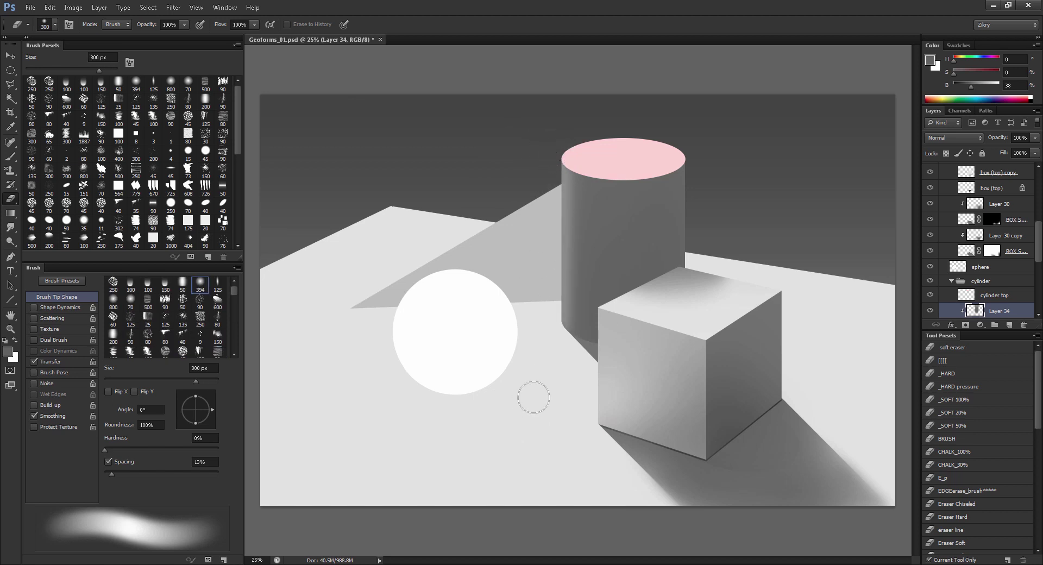
key(b)
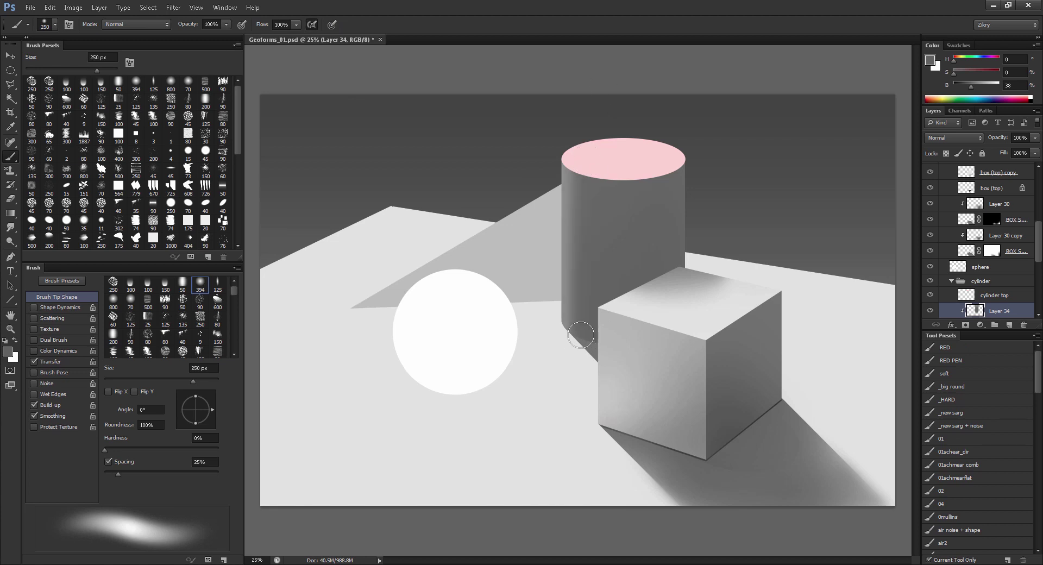
key(bracketleft)
key(bracketleft)
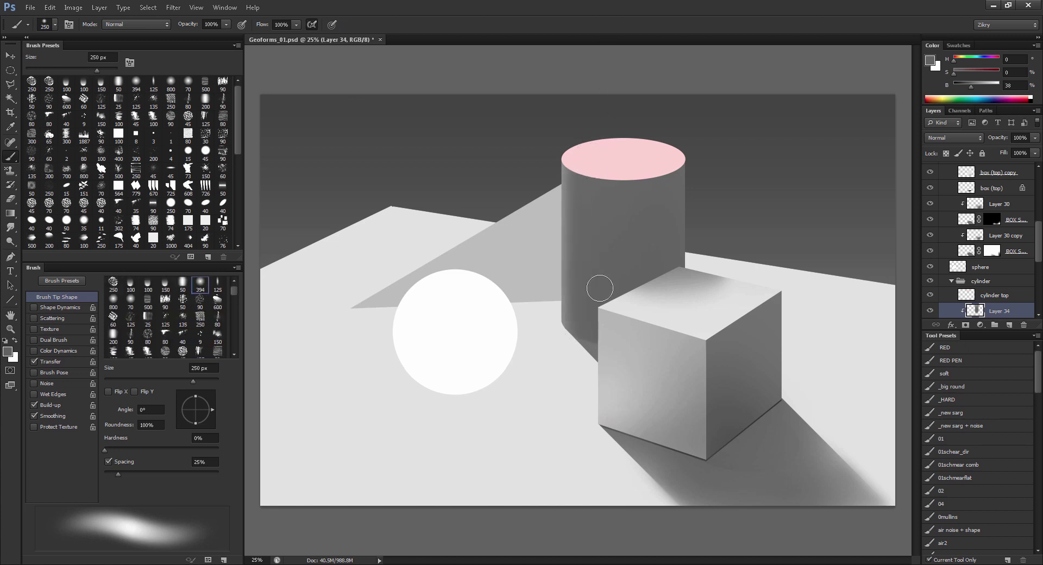
key(bracketright)
key(bracketright)
key(bracketright)
key(bracketright)
key(bracketright)
key(bracketright)
key(bracketright)
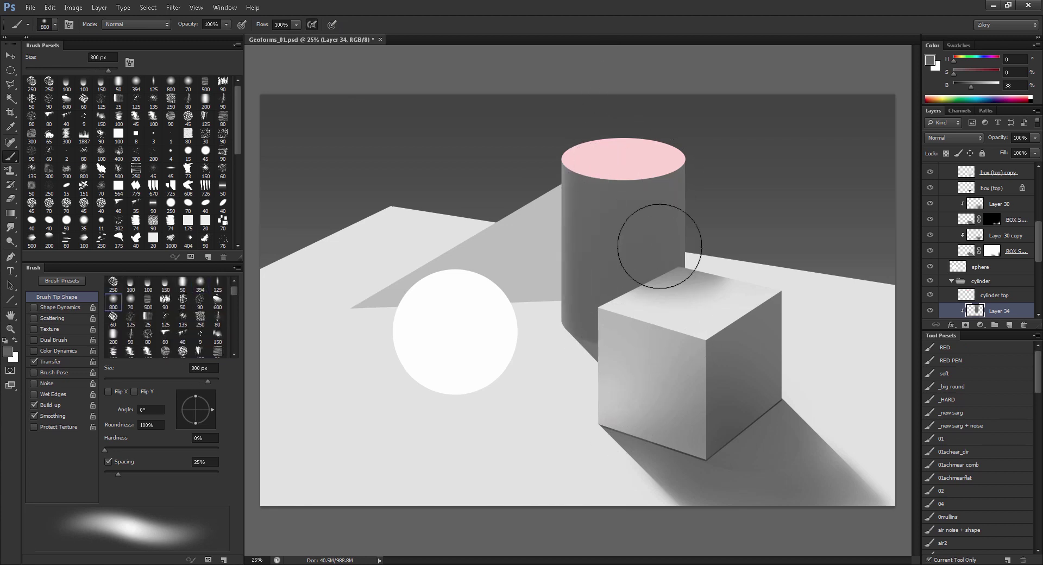
key(e)
drag(548, 152, 540, 333)
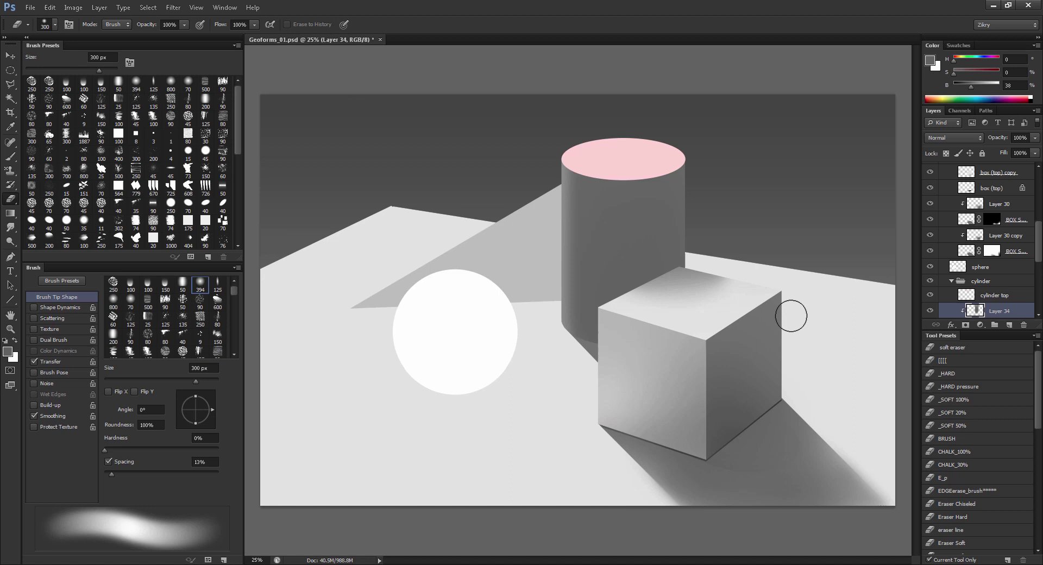
key(b)
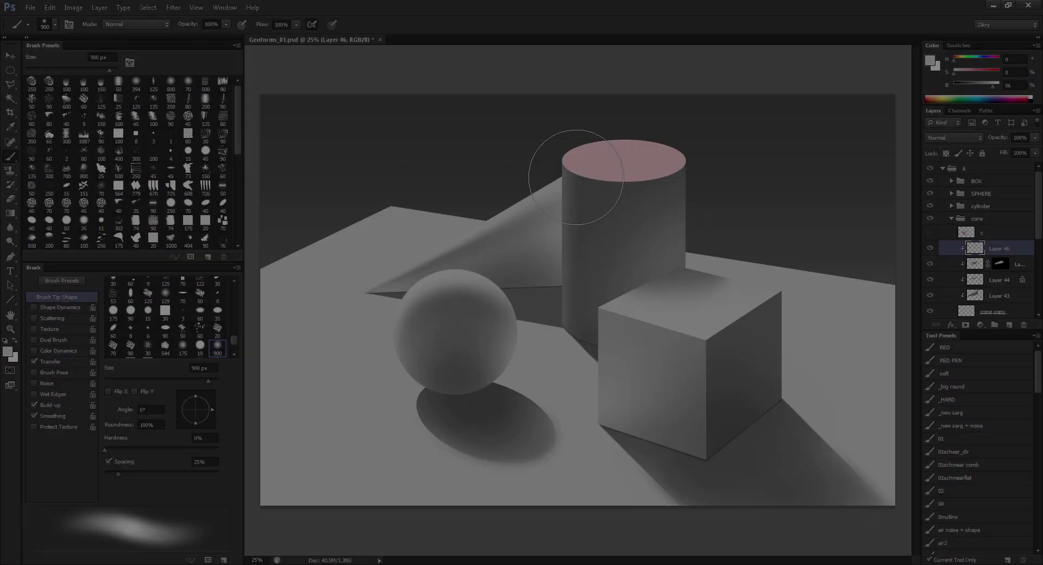
Step: Enlarge the eraser to 700 px and toggle the masked cone-shadow layer to compare
key(bracketright)
key(bracketright)
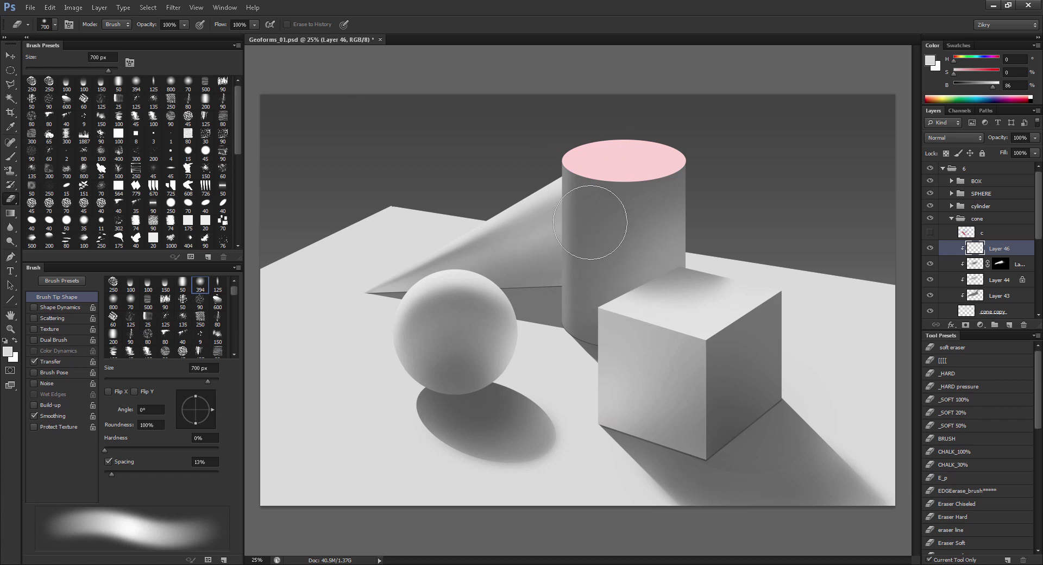
key(b)
key(e)
click(930, 265)
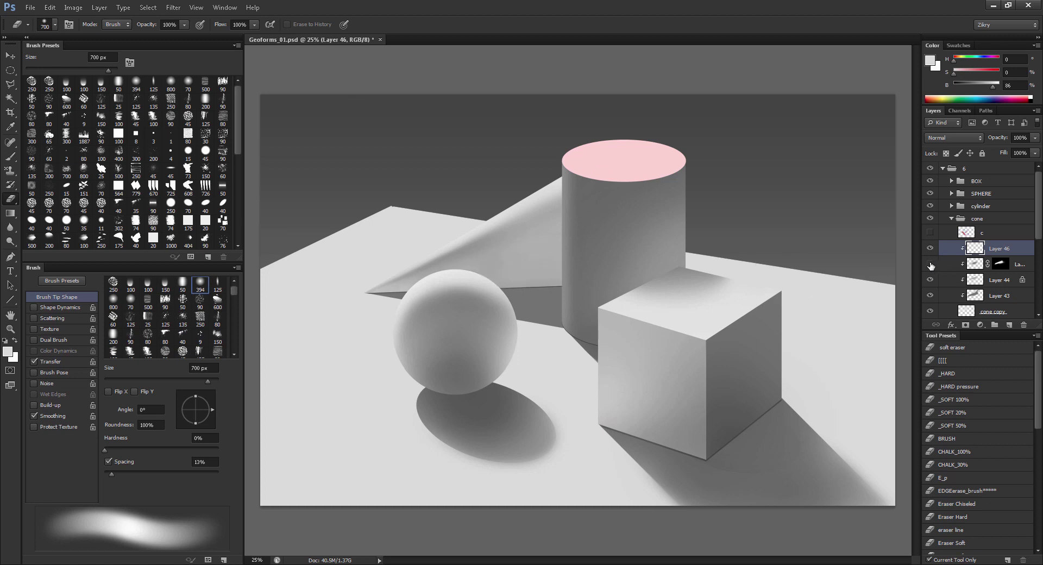
click(930, 265)
Step: Add a new Layer 47 clipped above Layer 46, with a 600 px brush
click(1008, 324)
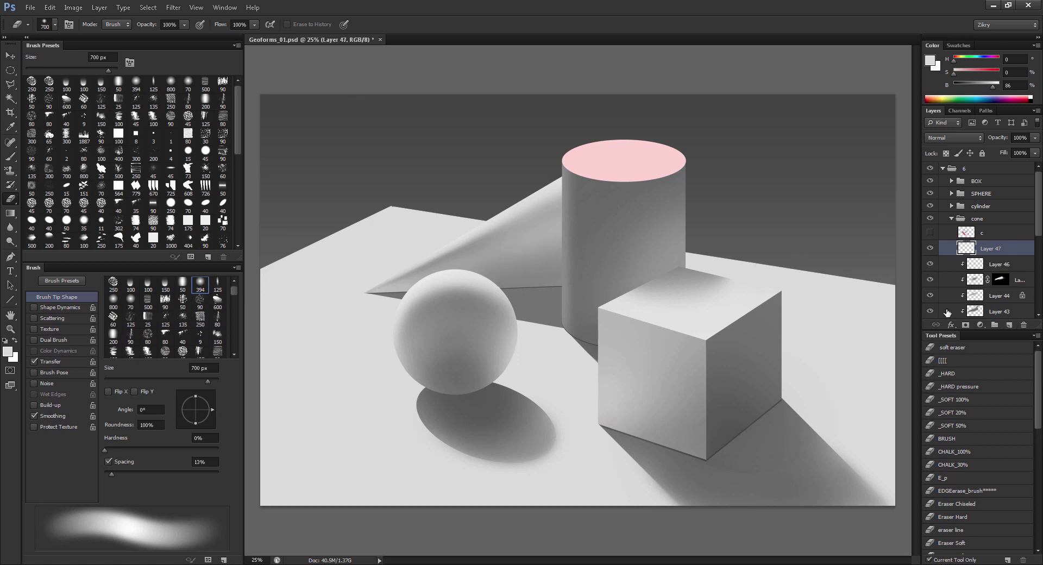
key(b)
alt+click(459, 399)
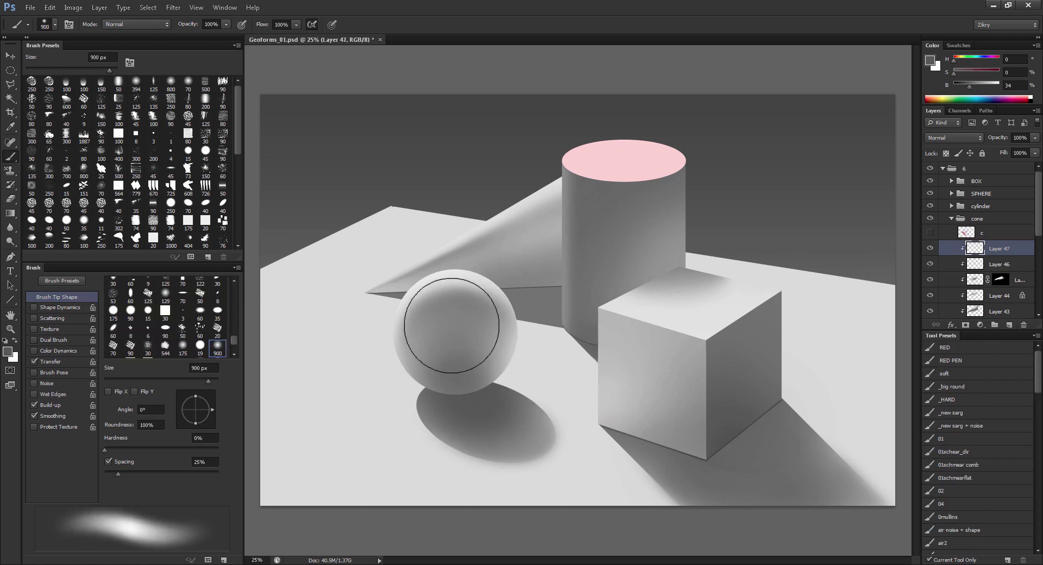
key(bracketleft)
key(bracketleft)
key(bracketleft)
key(bracketleft)
key(bracketleft)
key(bracketleft)
key(bracketleft)
key(bracketleft)
key(bracketleft)
key(bracketleft)
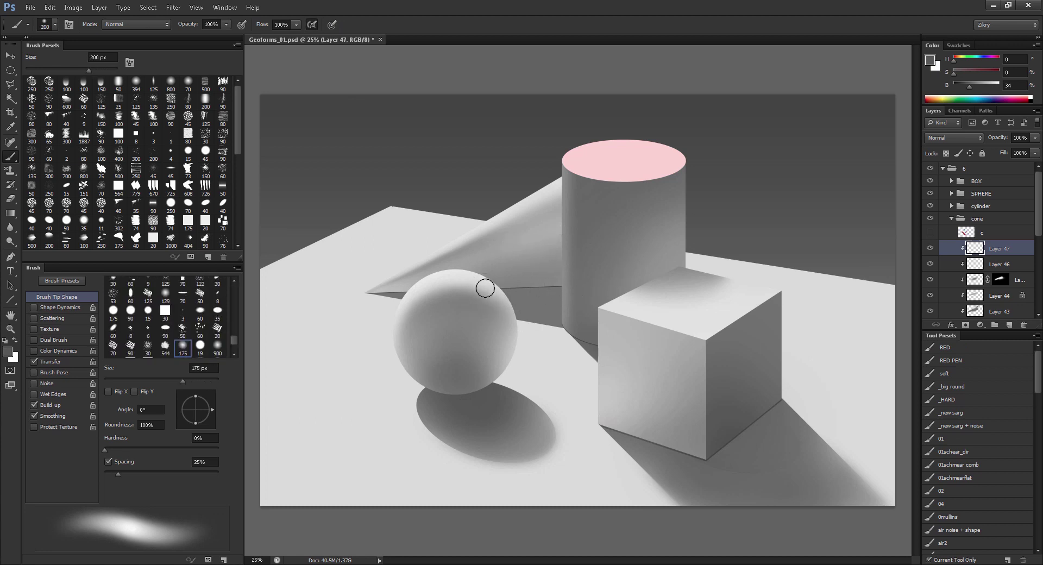
key(bracketright)
key(bracketright)
key(bracketright)
key(bracketright)
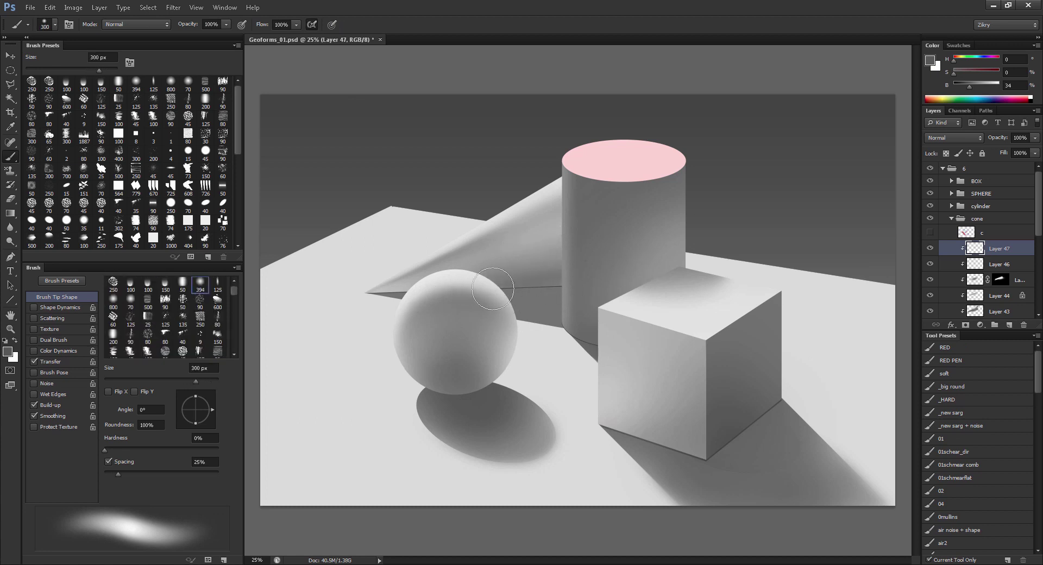
key(bracketright)
key(bracketright)
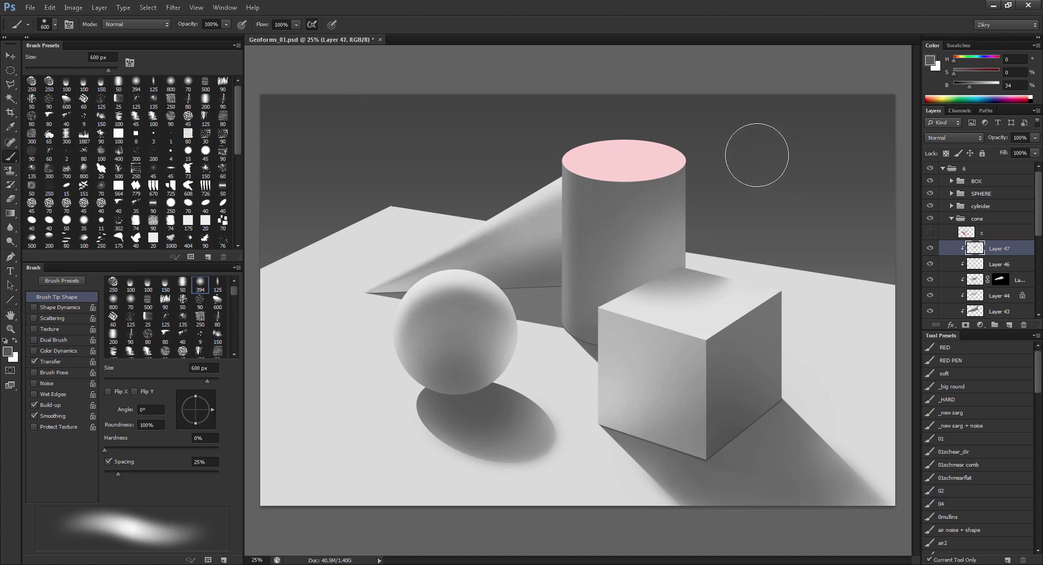
Step: Sample a darker grey from the cone and set the brush to 500 px
alt+click(530, 233)
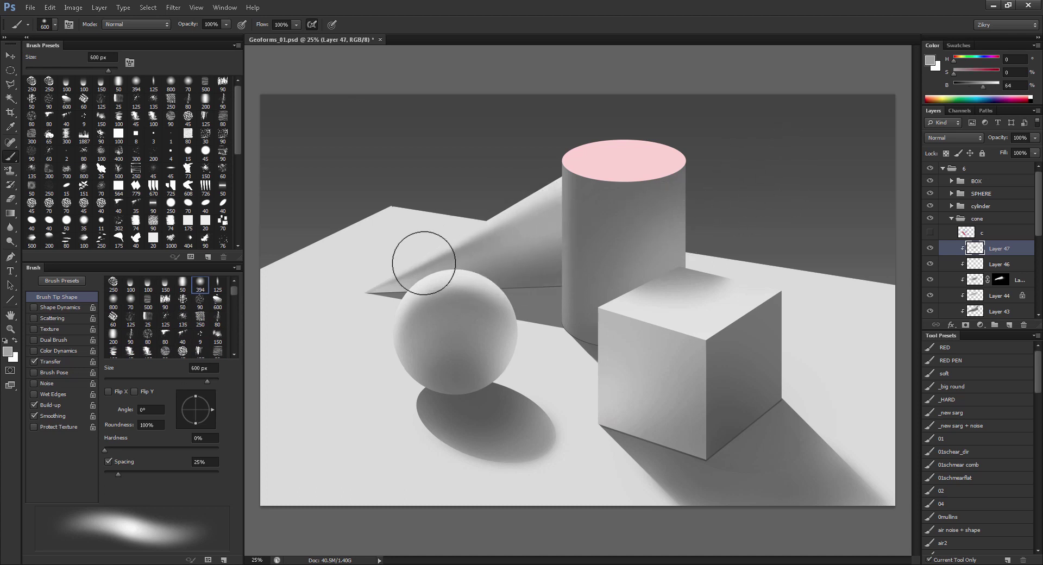
alt+click(608, 169)
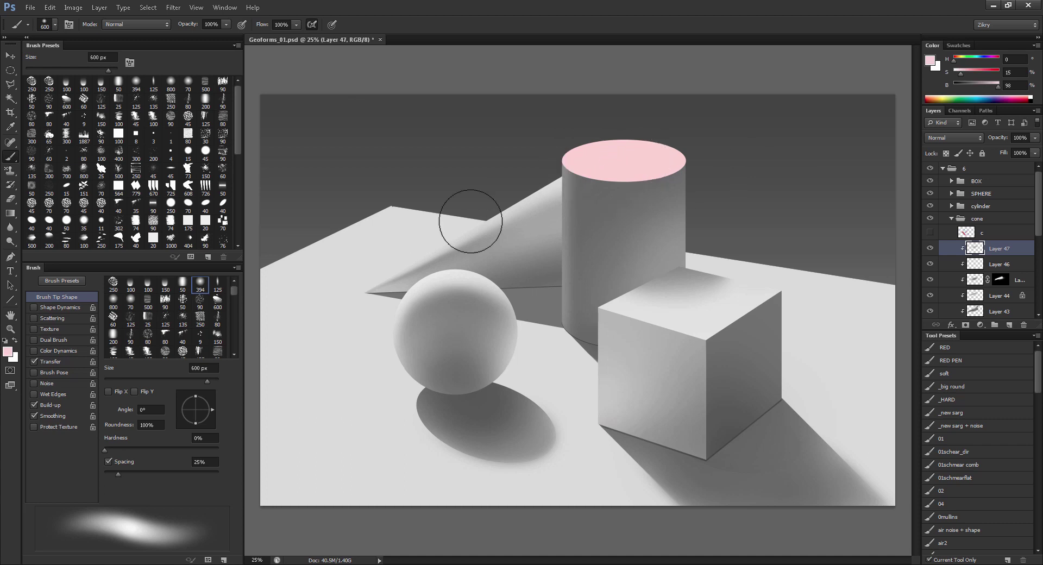
alt+click(402, 254)
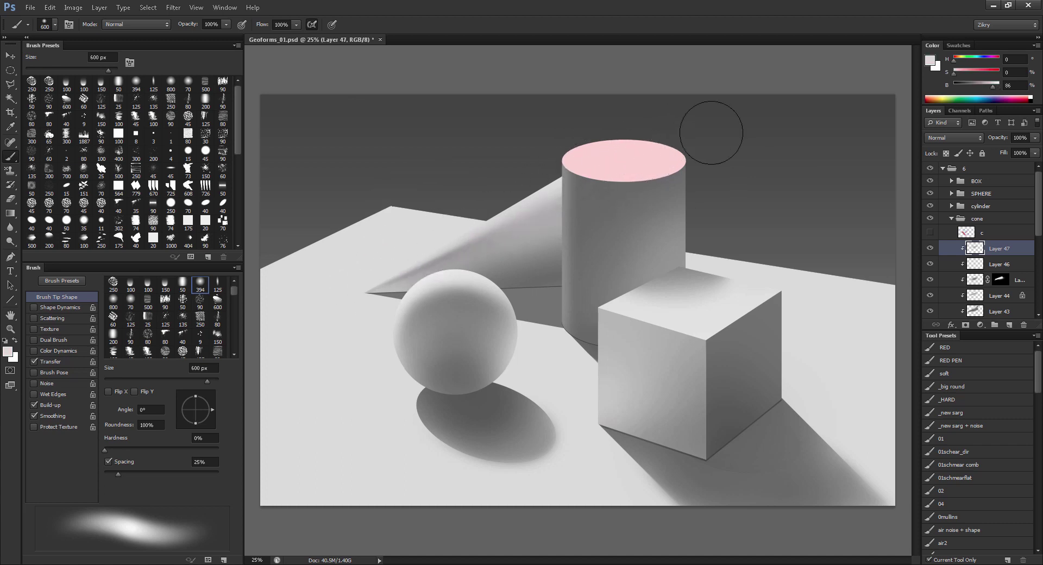
alt+click(545, 238)
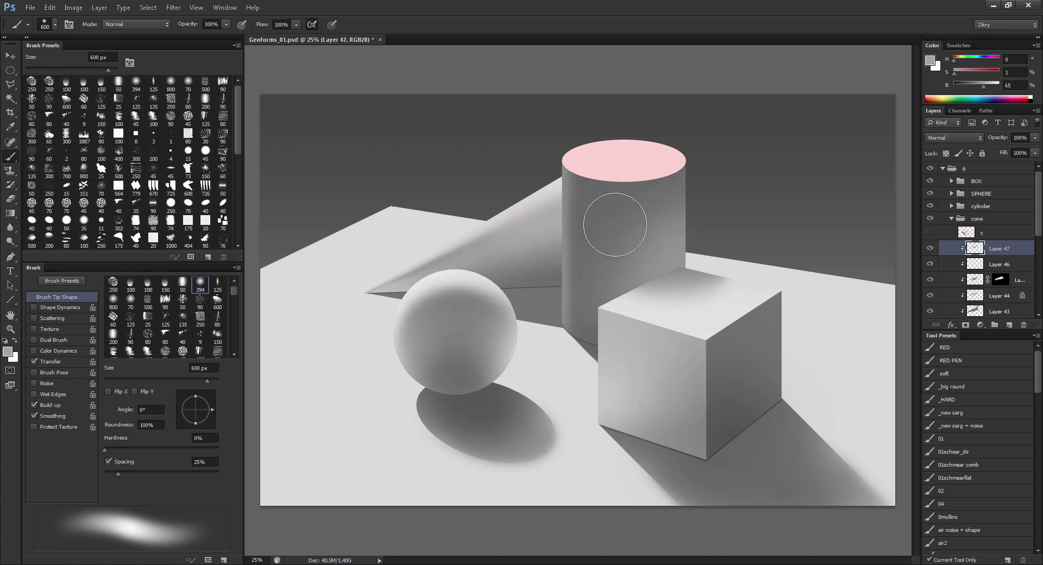
alt+drag(523, 307, 548, 276)
key(bracketleft)
Step: Zoom in with panels hidden, darken the cone-tip shadow edge, then return to 25% view
key(z)
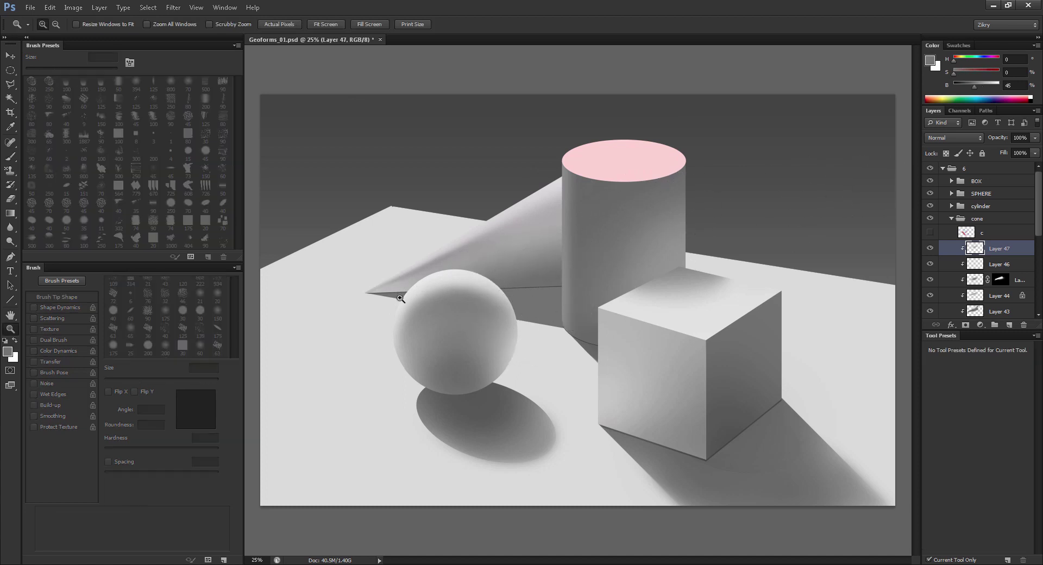
click(402, 295)
key(Tab)
click(373, 296)
key(b)
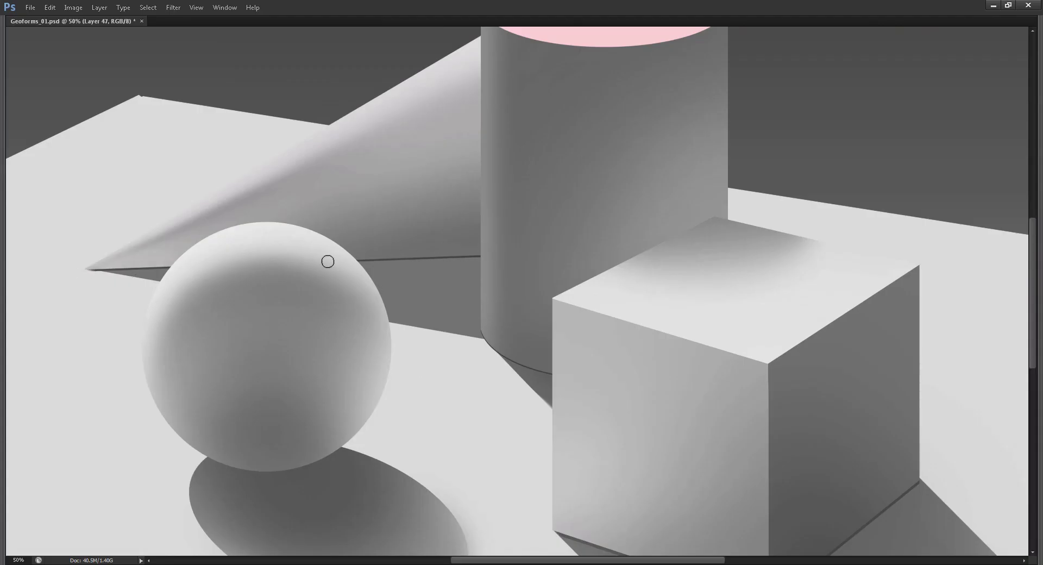
mouse_move(90, 270)
mouse_down()
mouse_move(153, 268)
mouse_move(131, 268)
mouse_up()
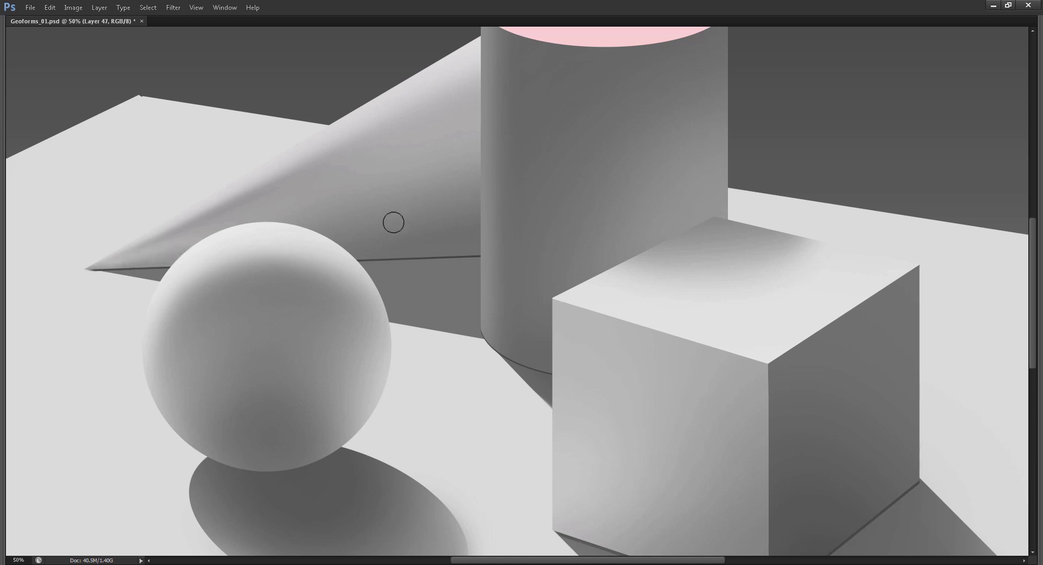
alt+click(445, 300)
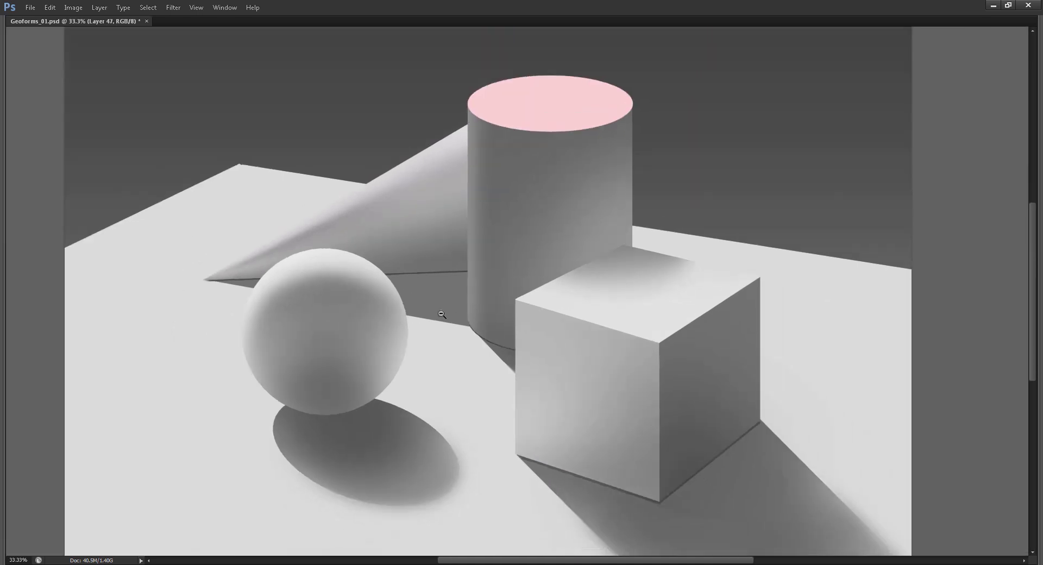
key(Tab)
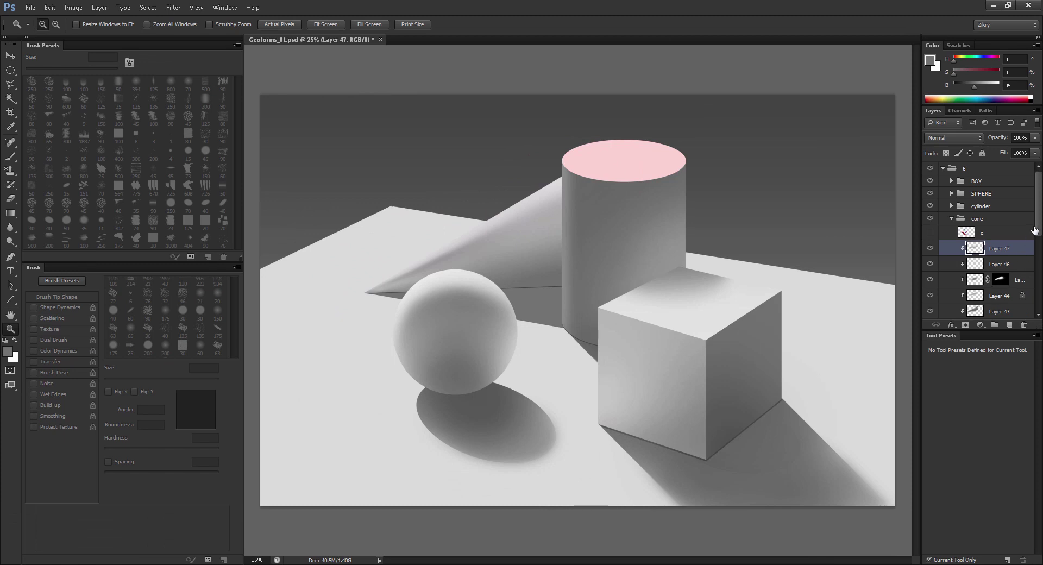
scroll(1034, 231, down, 3)
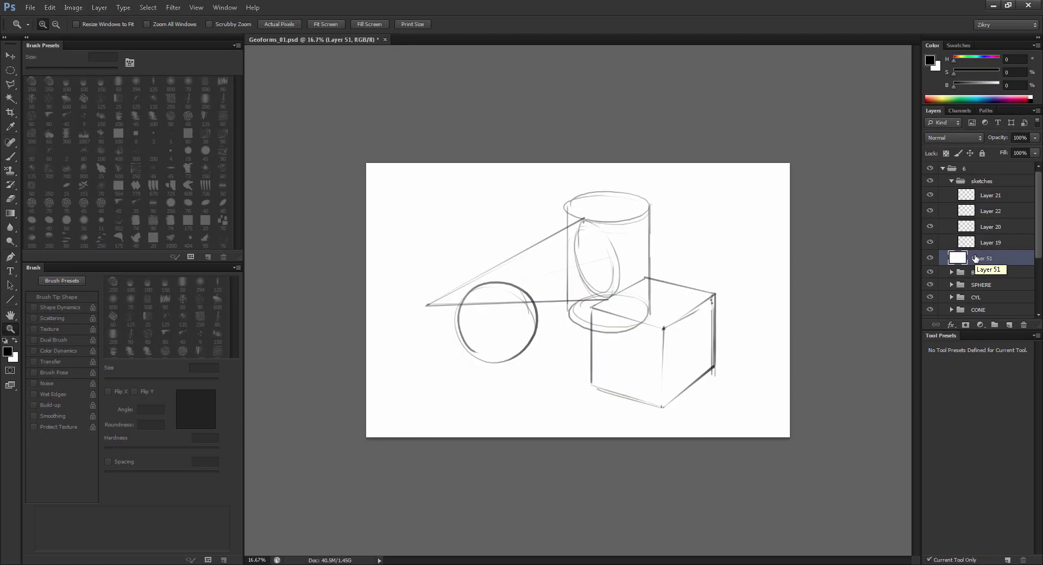
Step: Toggle the sketches group's visibility to compare, then move white Layer 51 above the sketches group
click(952, 181)
click(930, 181)
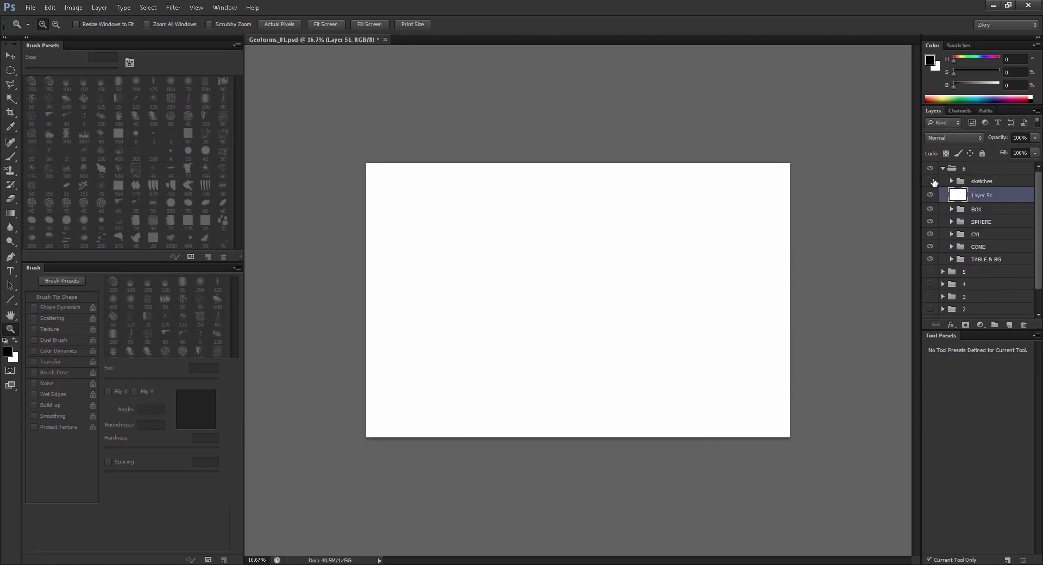
click(931, 181)
click(952, 181)
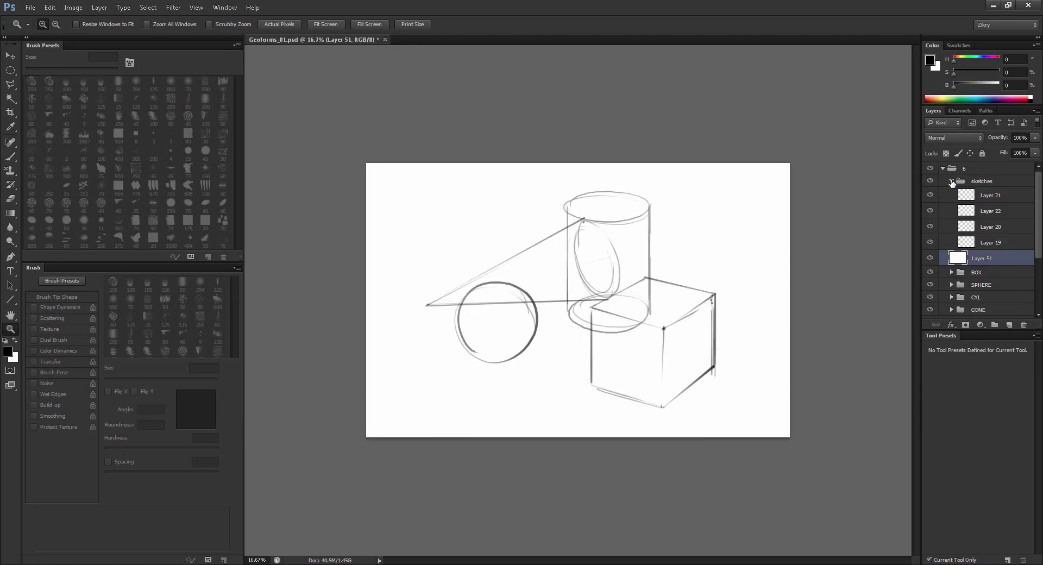
click(952, 181)
drag(953, 190, 956, 176)
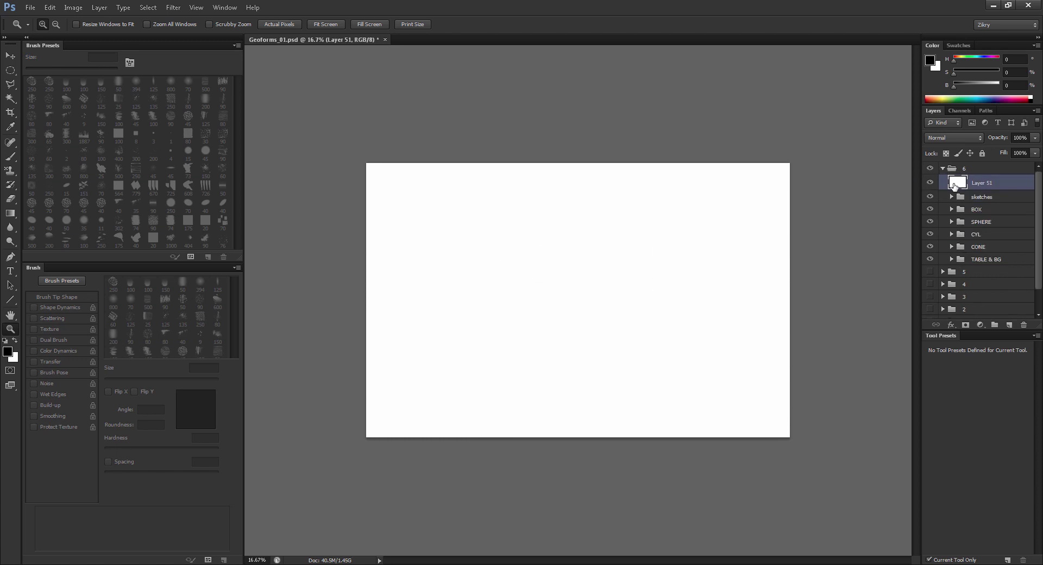